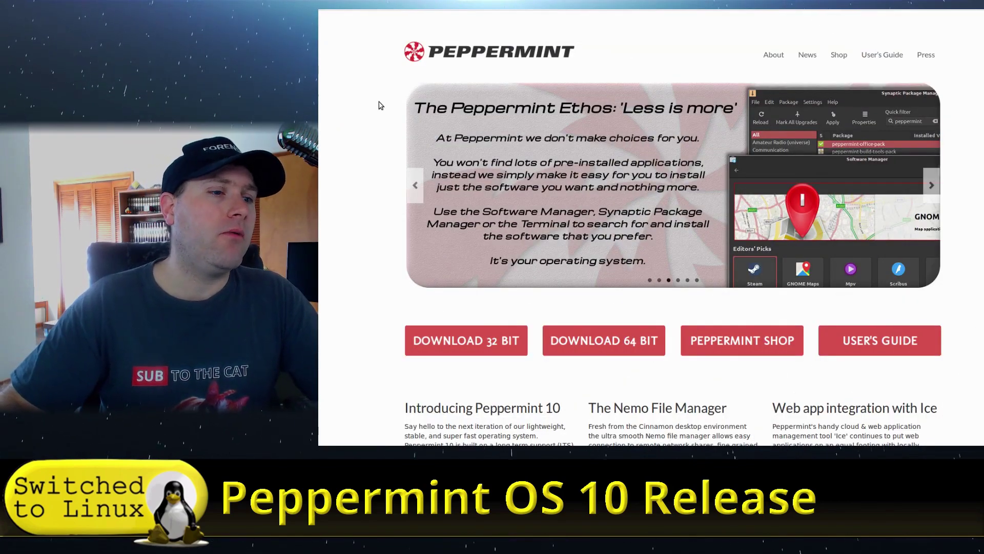
Scroll through the Peppermint home page, then go to the Peppermint Shop page
scroll(386, 99, "down", 2)
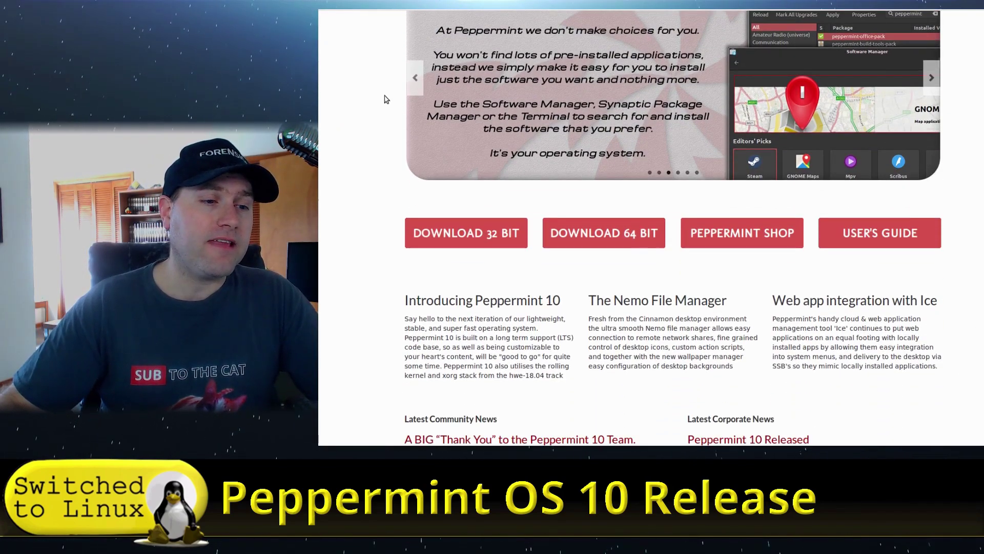
scroll(386, 99, "up", 2)
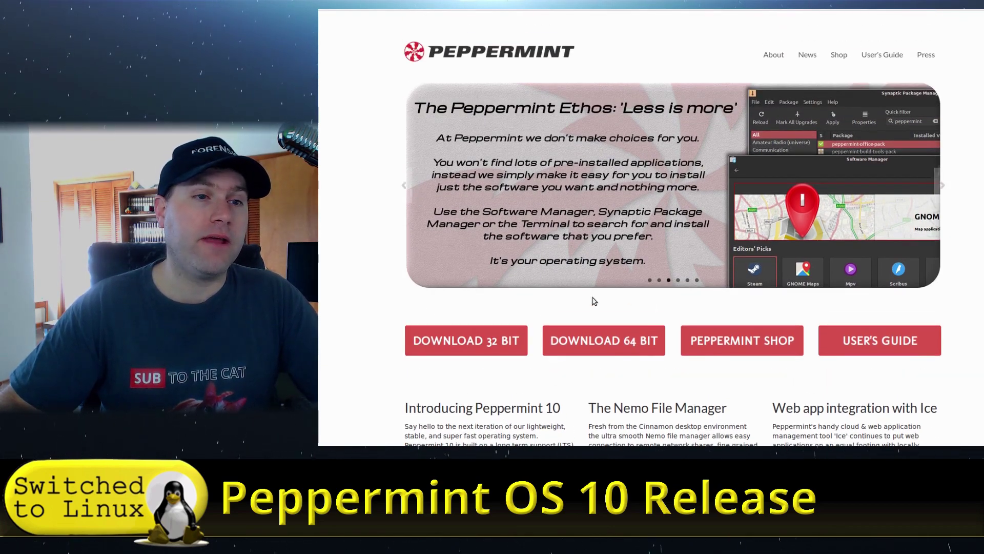
scroll(610, 293, "down", 1)
scroll(611, 293, "down", 2)
left_click(748, 206)
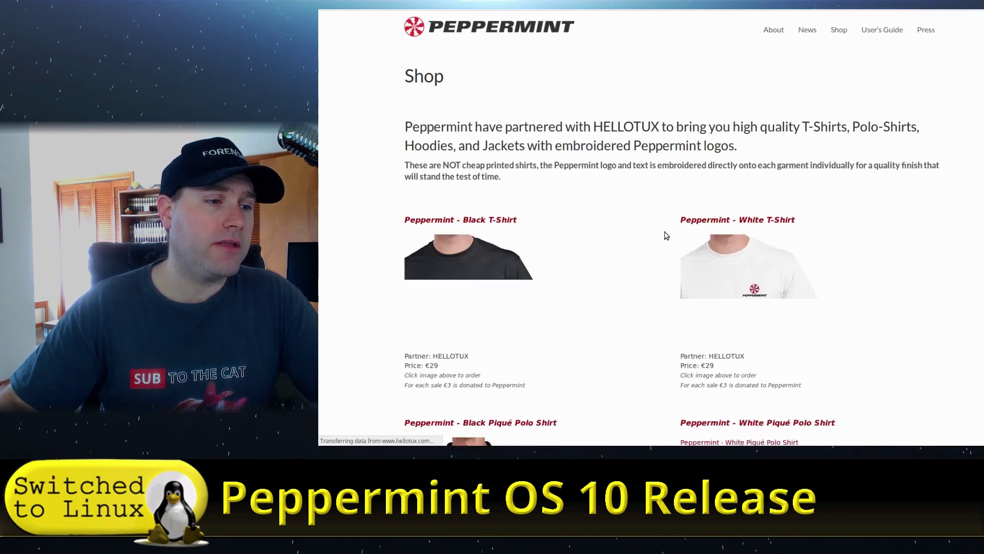
Scroll down the Shop to the Jacket and Coming soon items, then back up to the T-shirts
scroll(666, 235, "down", 2)
scroll(665, 236, "down", 10)
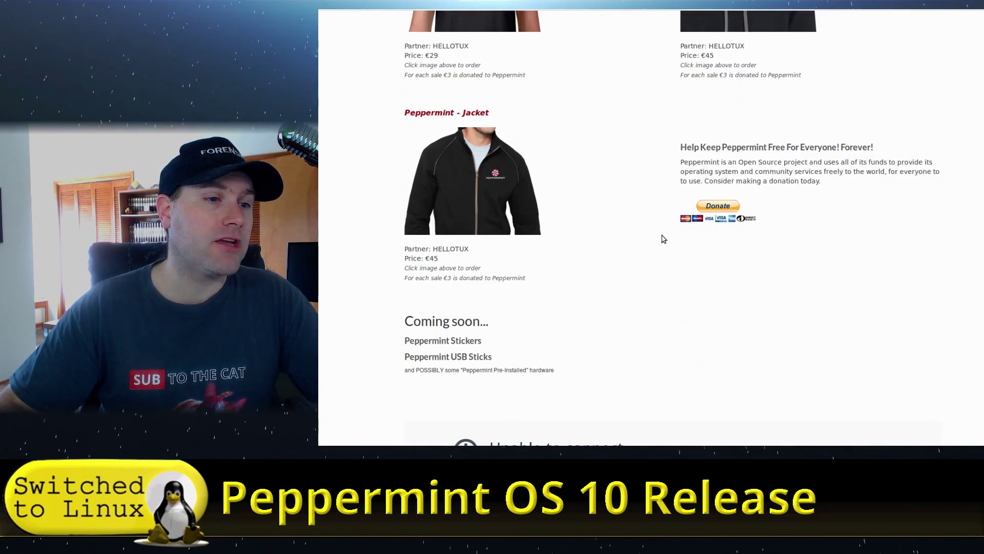
scroll(581, 315, "down", 2)
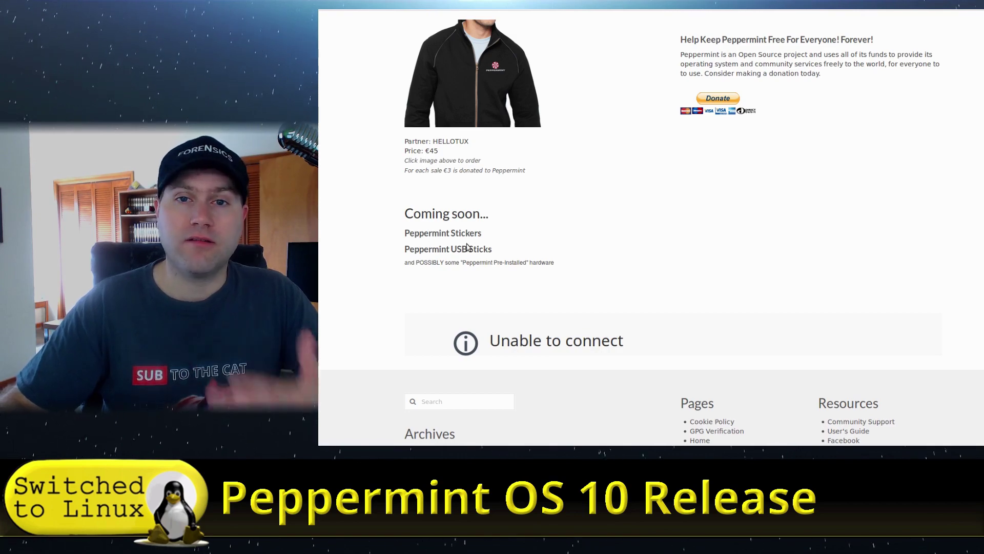
scroll(468, 246, "up", 4)
scroll(467, 246, "up", 13)
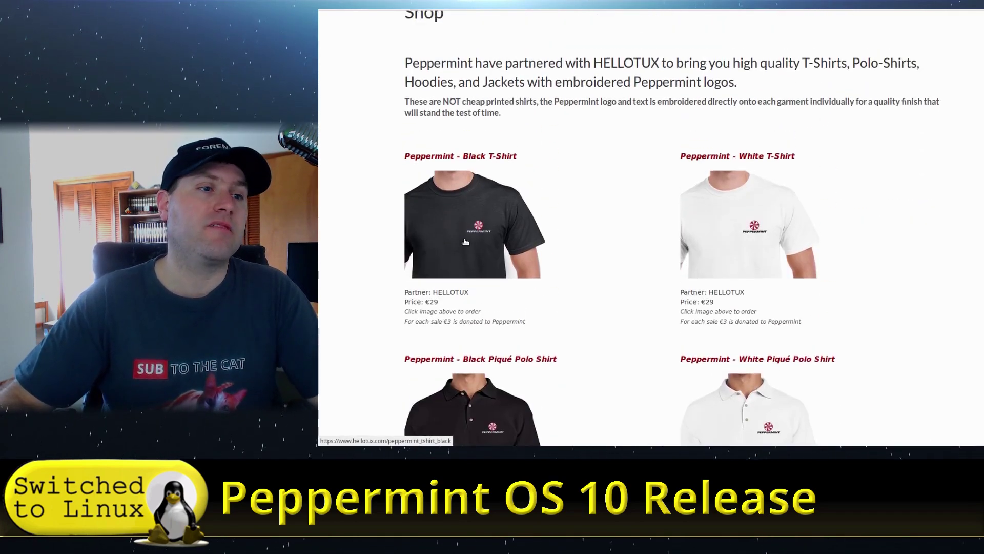
Go back to the Peppermint home page and scroll to the 'Peppermint 10 Released' news link
key("alt+Left")
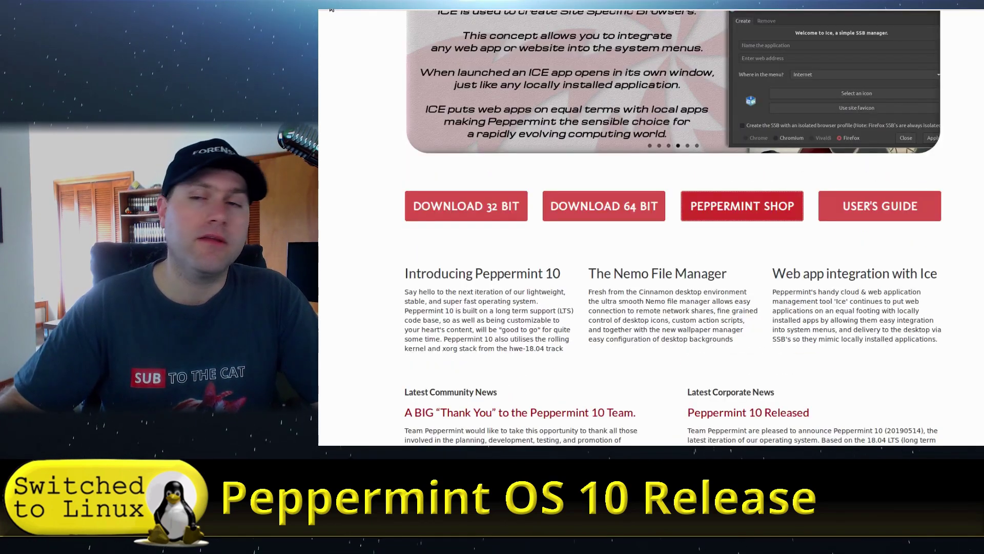
scroll(633, 264, "down", 2)
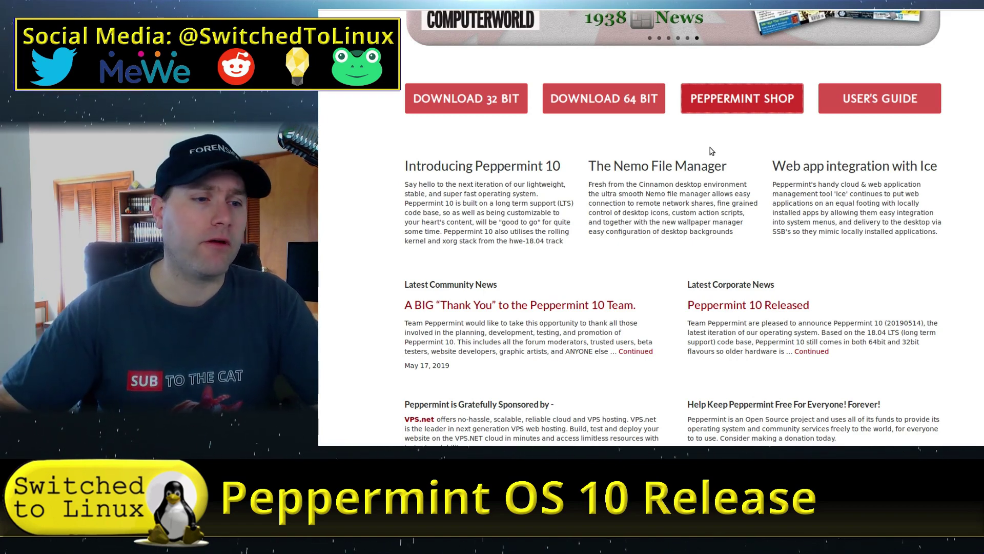
scroll(712, 151, "down", 3)
scroll(650, 315, "up", 3)
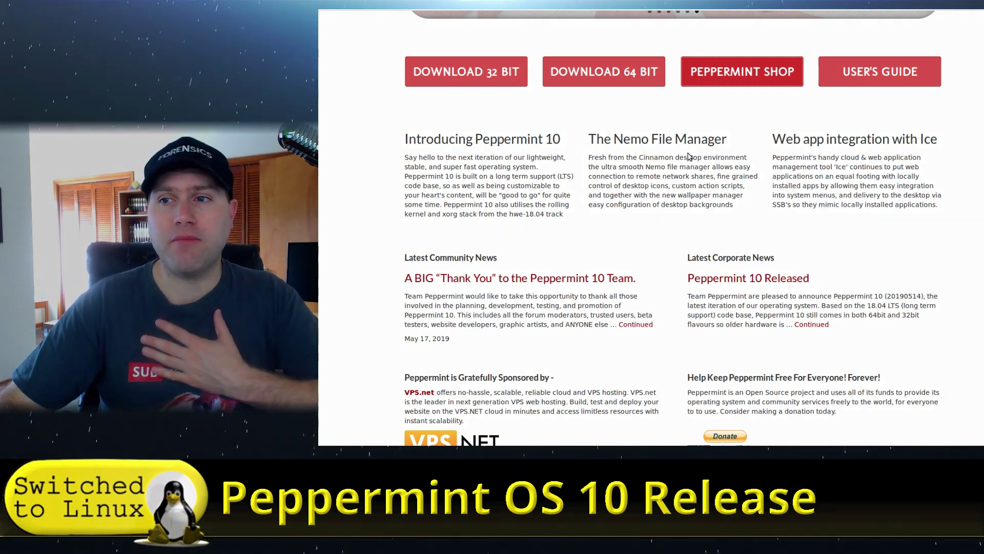
scroll(689, 153, "up", 3)
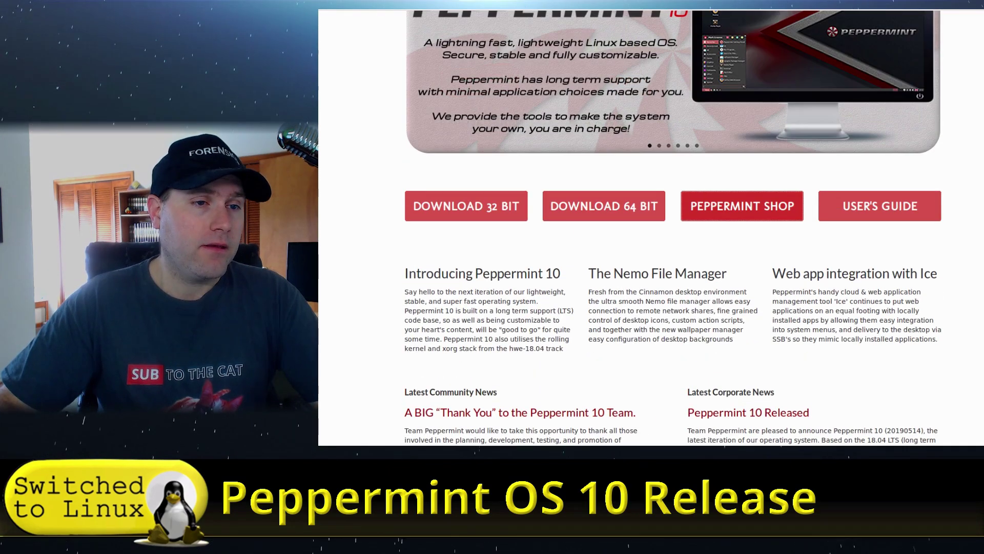
scroll(781, 292, "up", 3)
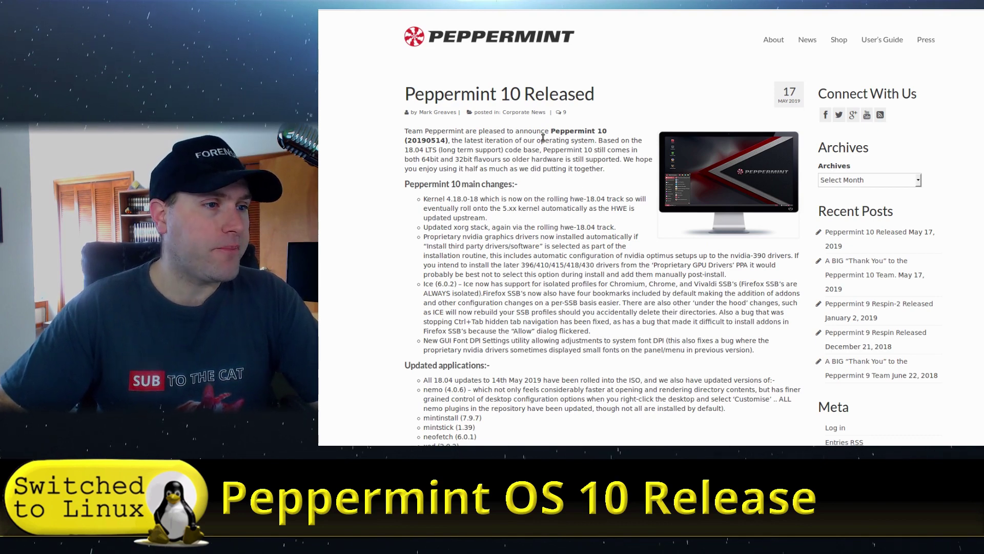
Scroll through the Peppermint 10 release notes, including kernel 4.18.0-18 and Ice 6.0.2
scroll(505, 227, "down", 1)
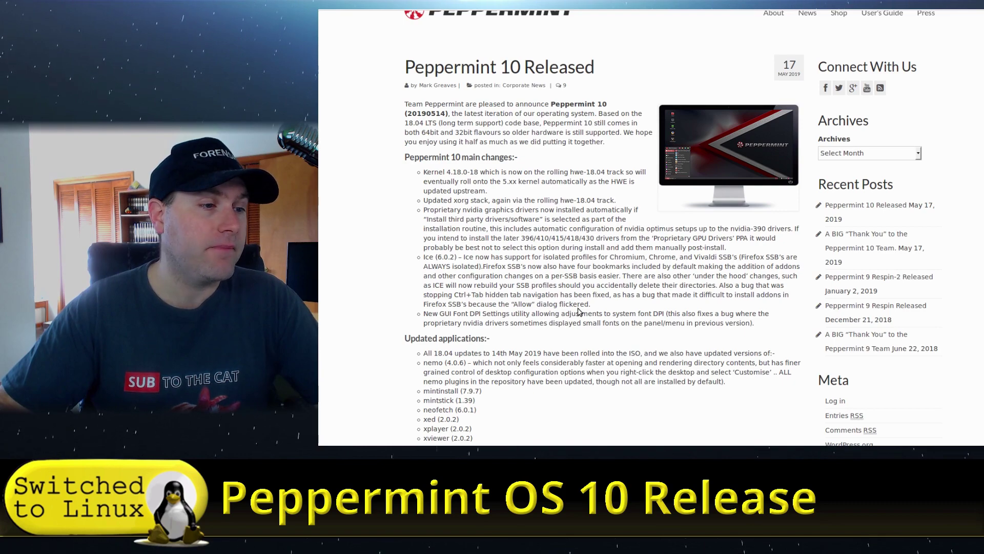
scroll(596, 297, "down", 8)
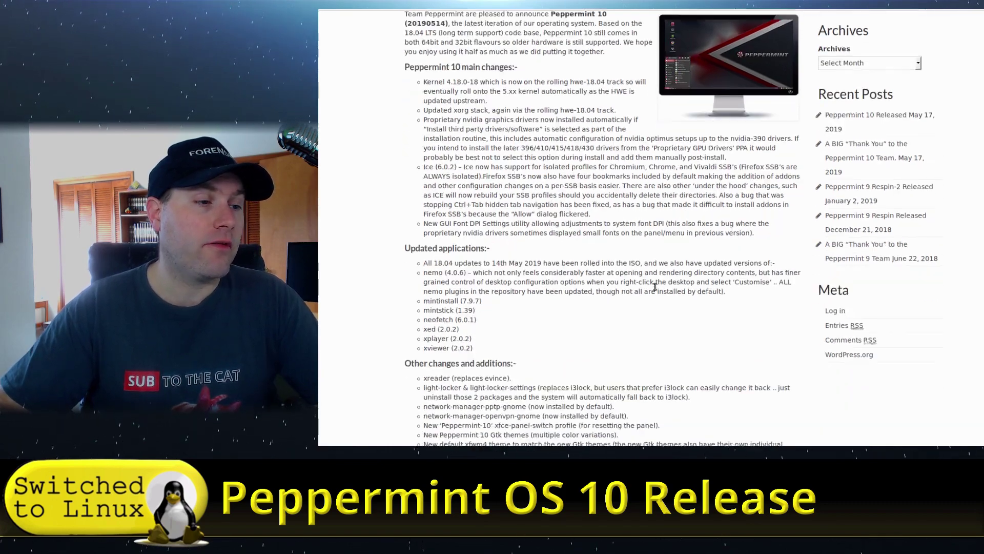
scroll(594, 265, "down", 2)
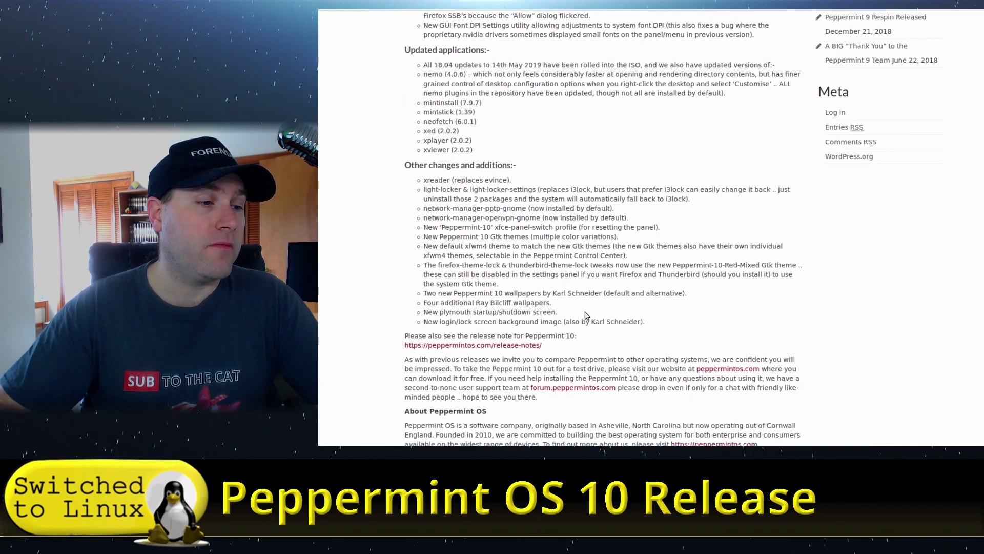
scroll(574, 328, "up", 6)
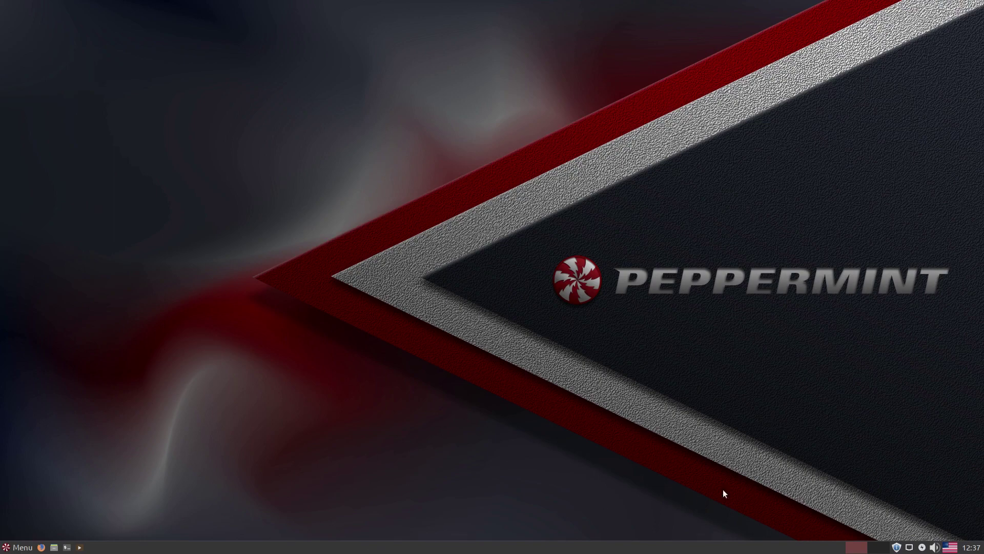
Filter the application menu with 'sys' and launch Htop from the results
left_click(16, 550)
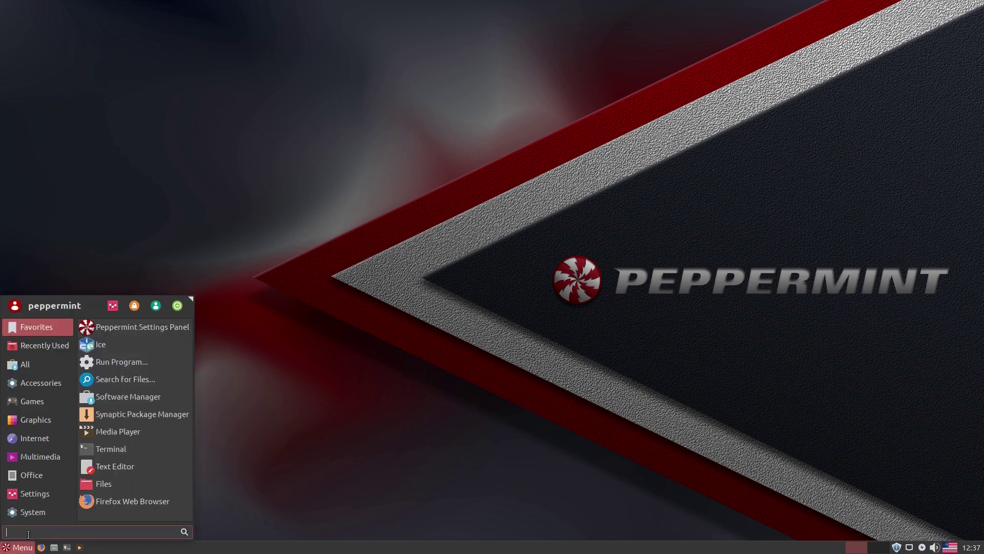
mouse_move(44, 365)
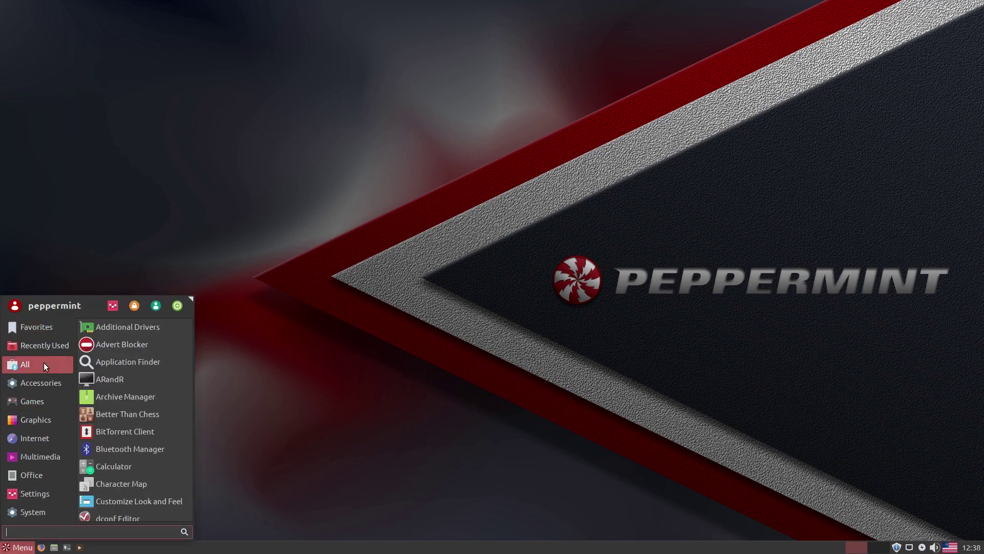
type("abou")
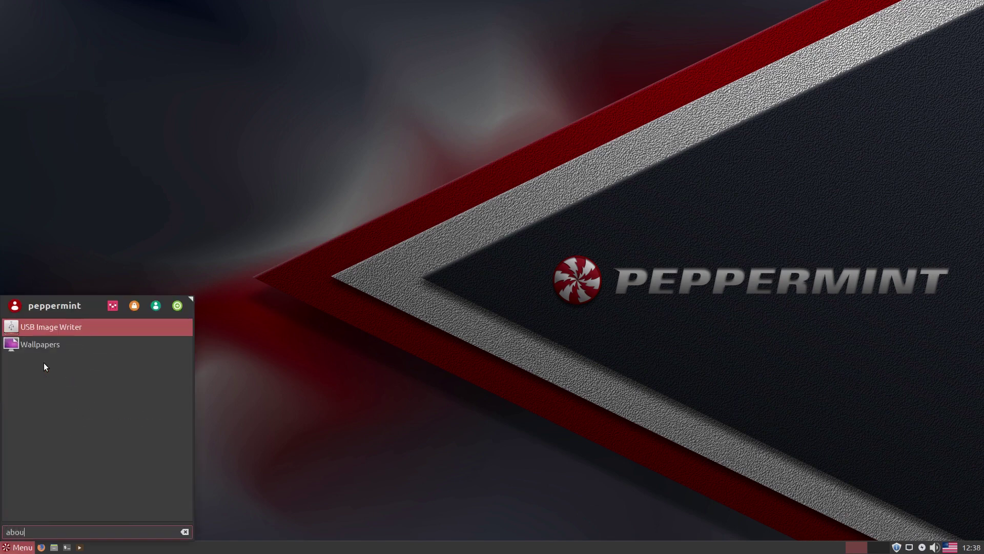
key("BackSpace")
key("BackSpace")
key("BackSpace")
key("BackSpace")
type("sys")
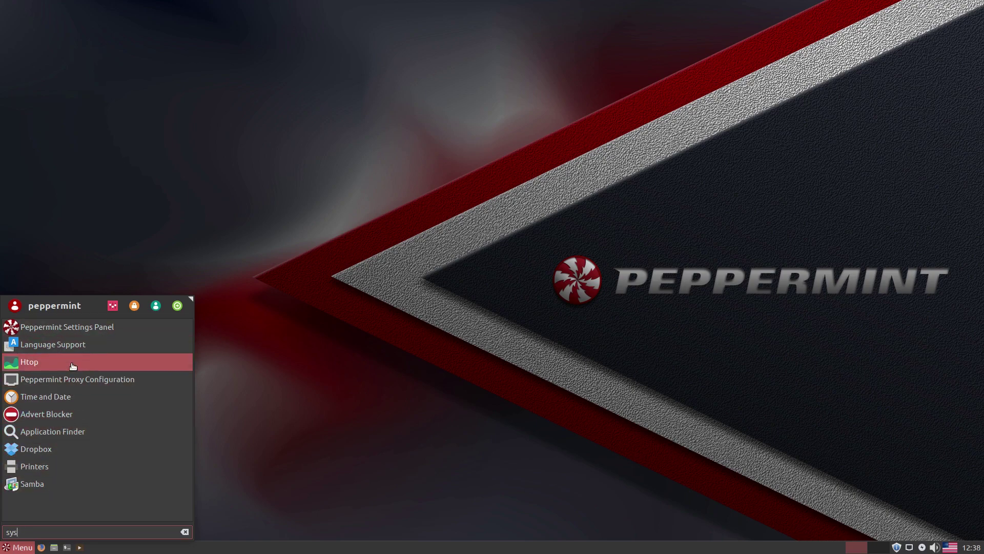
left_click(74, 363)
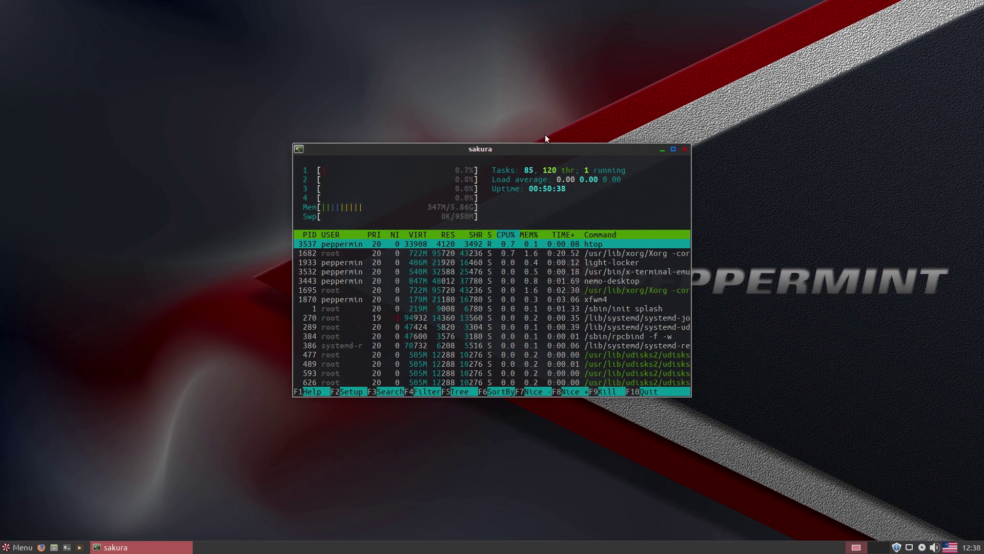
Close the htop terminal window, then open and dismiss the application menu
left_click(684, 149)
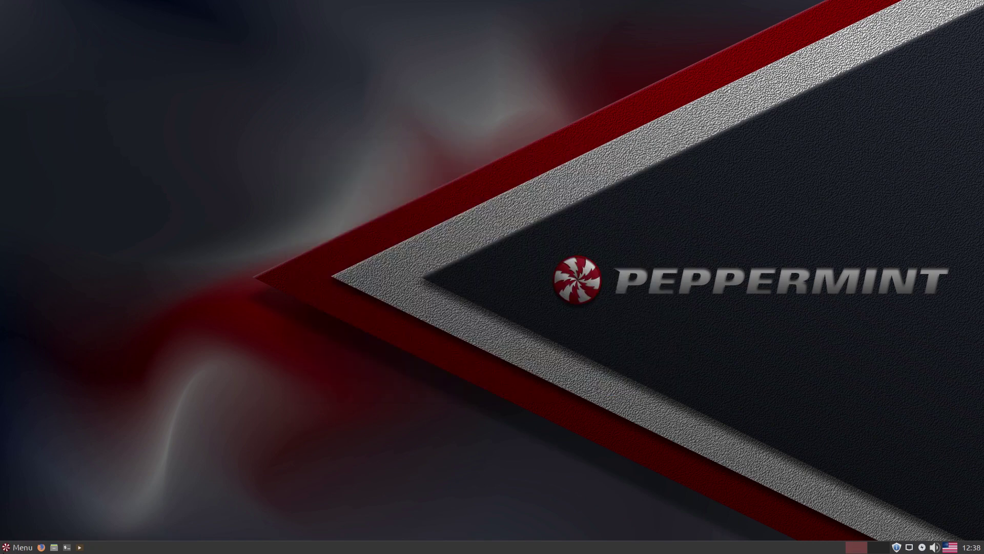
left_click(18, 551)
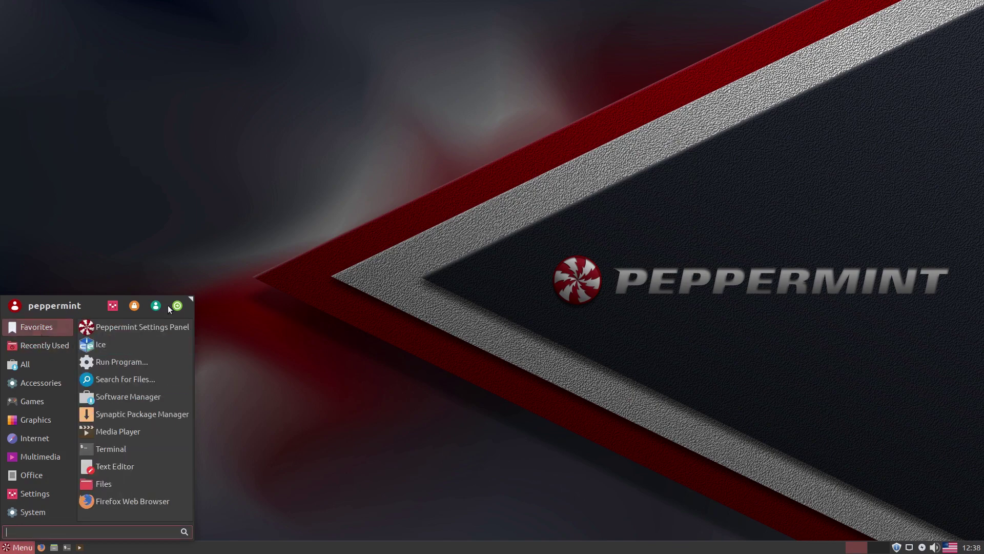
left_click(430, 267)
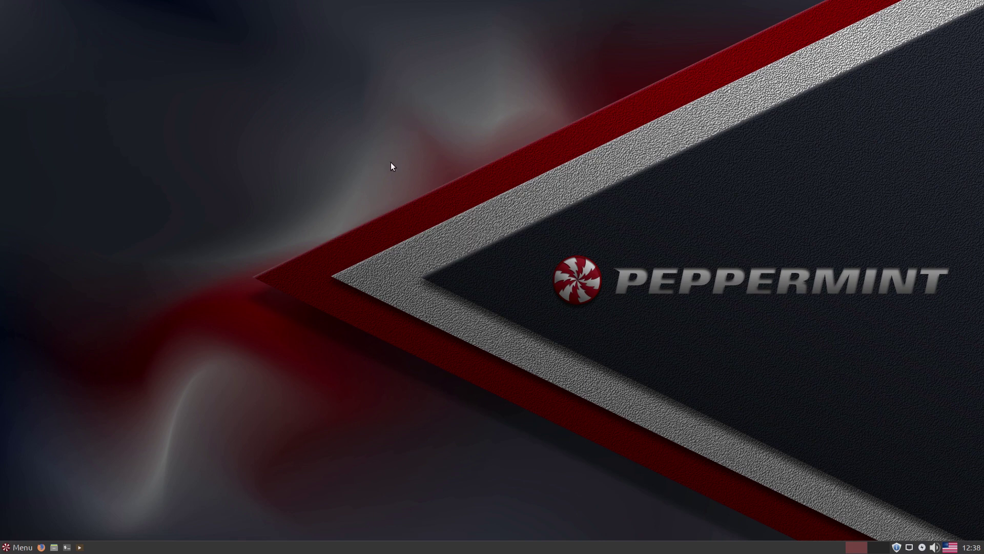
Look over the desktop's right-click options, dismiss them, and open the application menu on Favorites
right_click(328, 173)
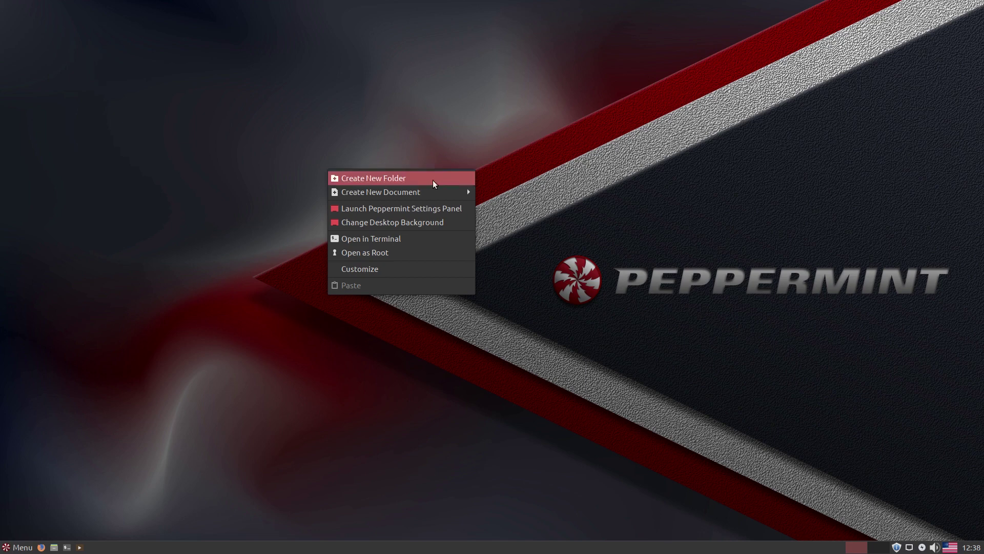
mouse_move(389, 189)
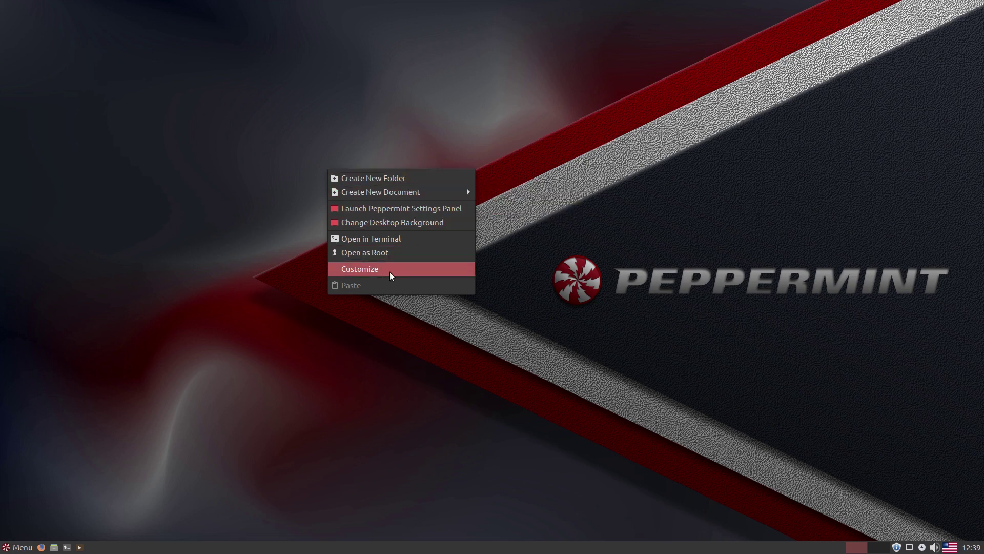
left_click(155, 301)
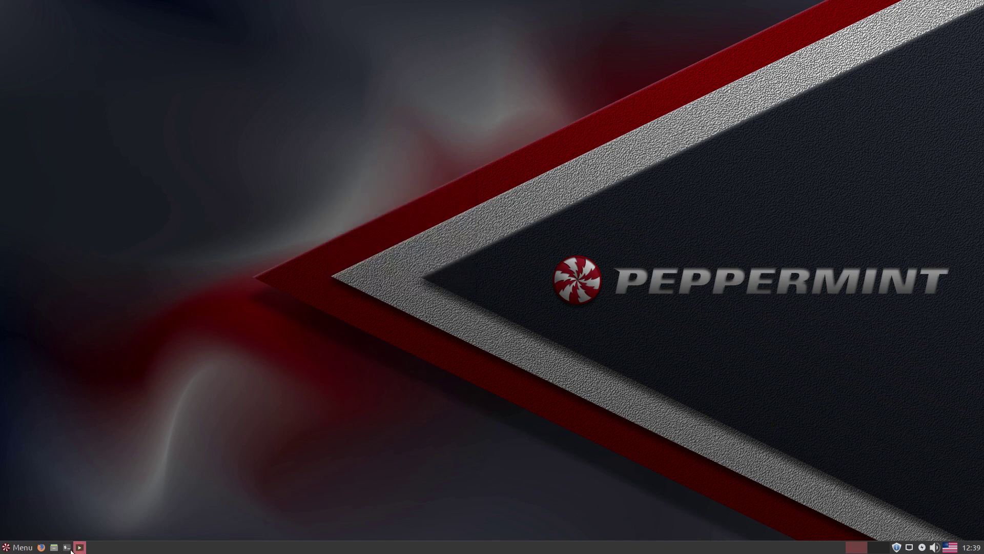
left_click(31, 548)
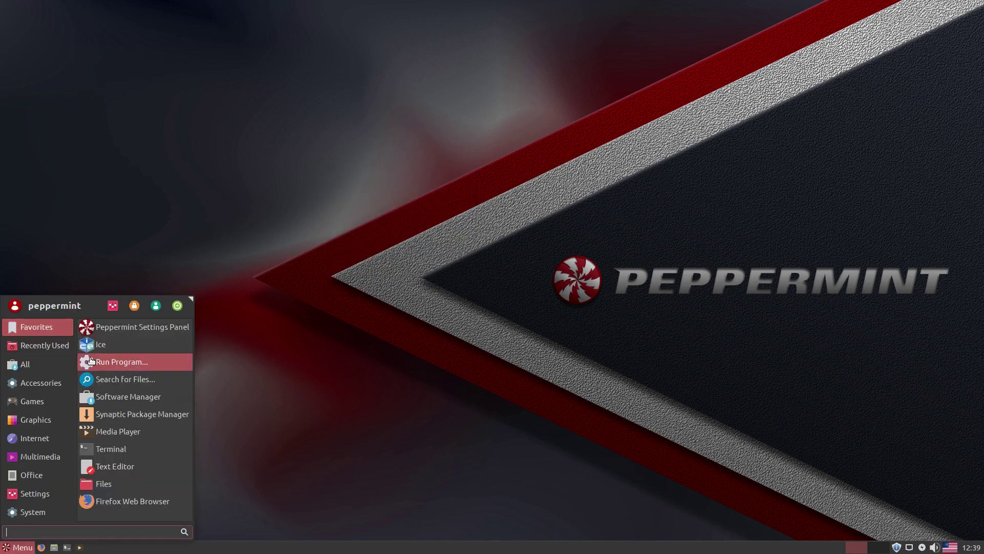
Launch Peppermint Settings Panel, nudge its window, and show the Tweaks category
left_click(123, 334)
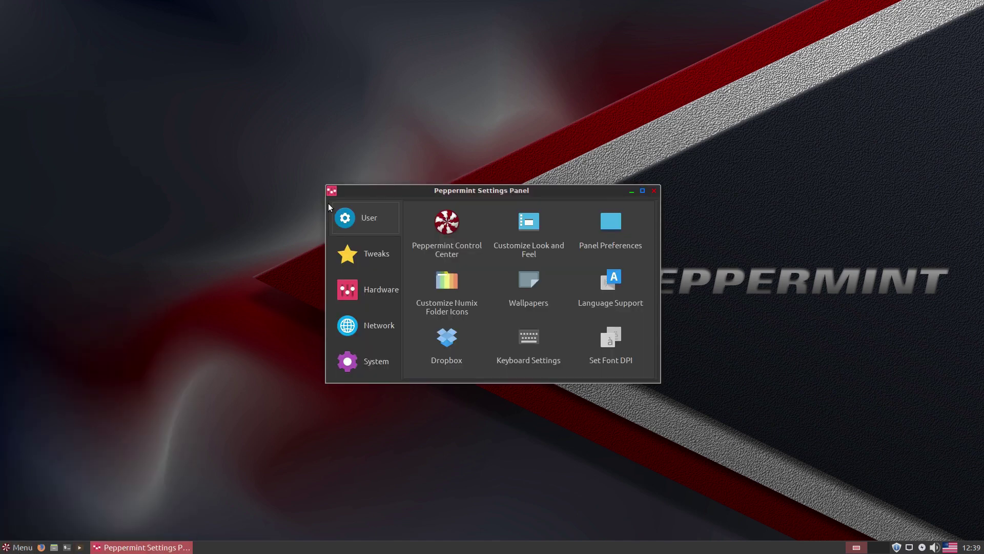
left_click_drag(488, 189, 497, 186)
left_click(388, 251)
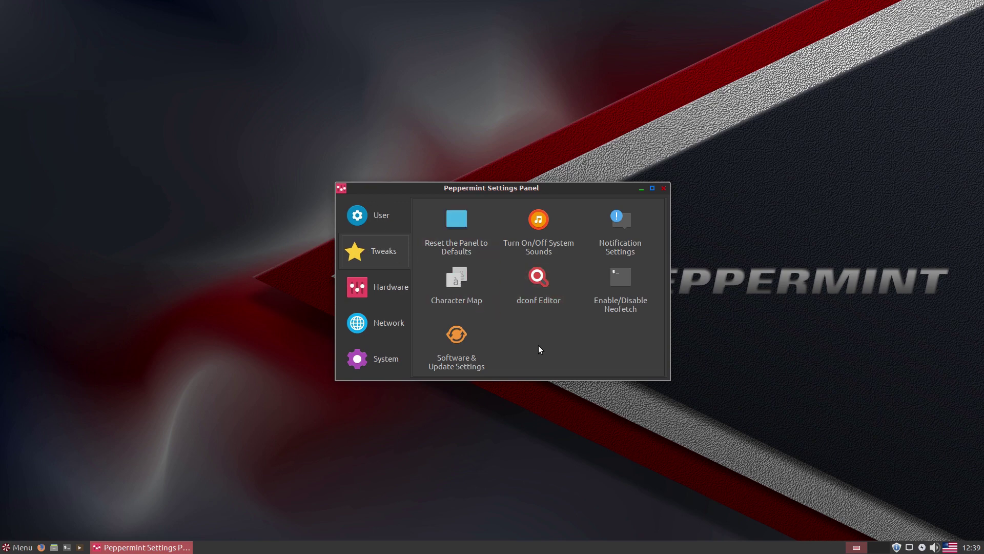
Open dconf Editor, dismiss its warning, and browse to /org/nemo/desktop
left_click(543, 279)
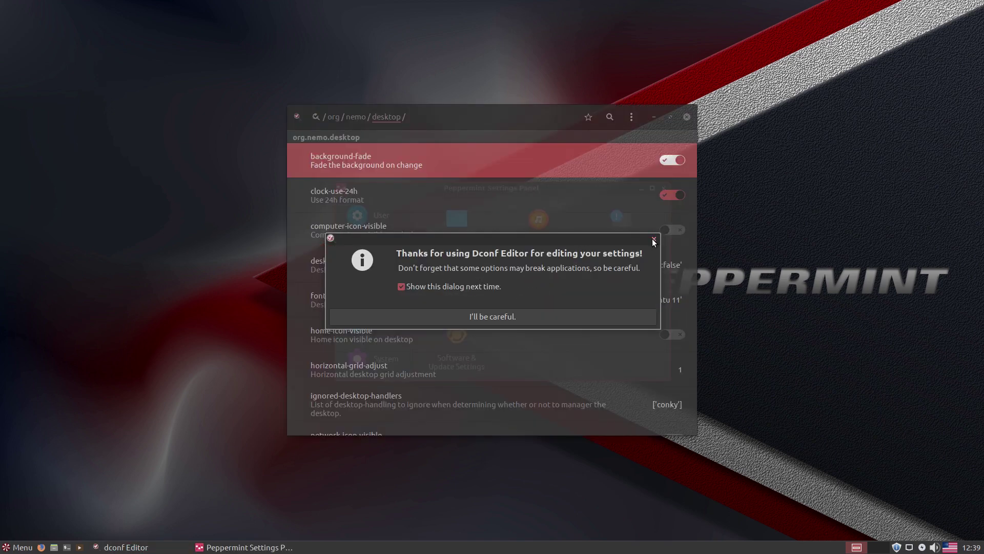
left_click(506, 316)
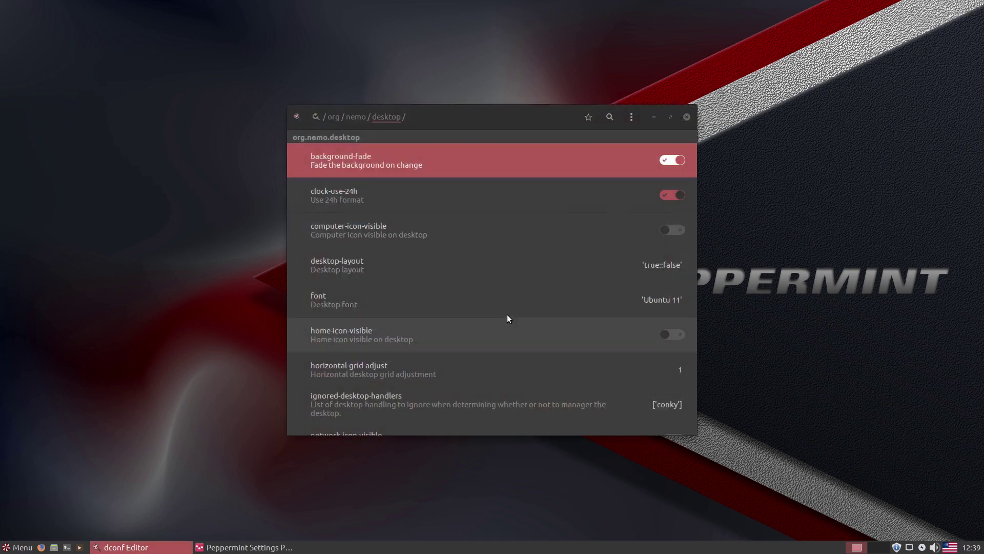
left_click(317, 117)
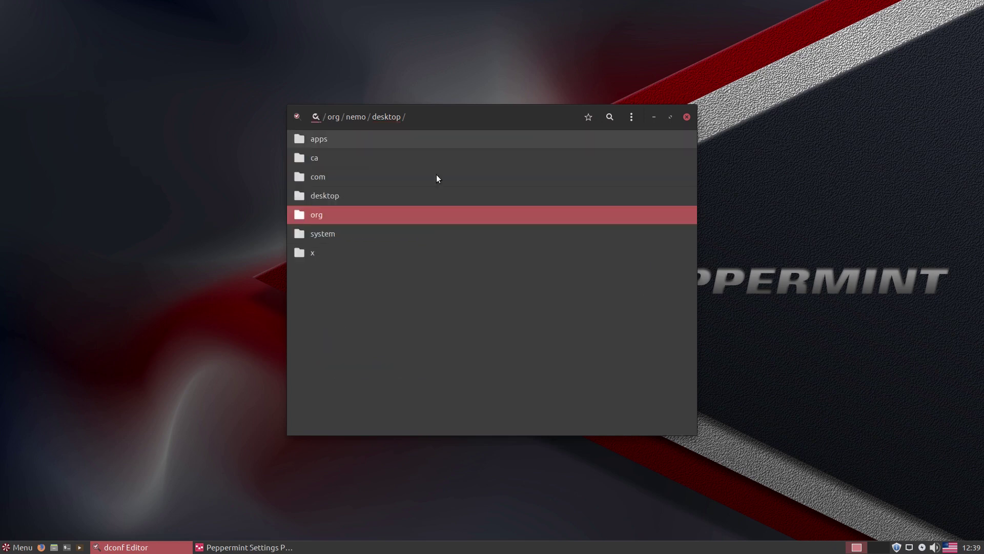
left_click(314, 214)
left_click(316, 228)
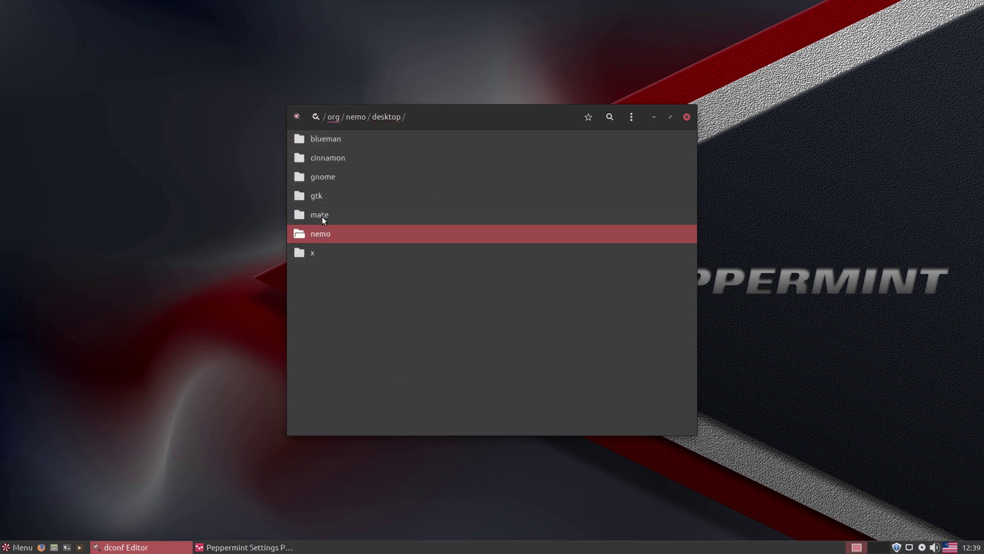
left_click(327, 158)
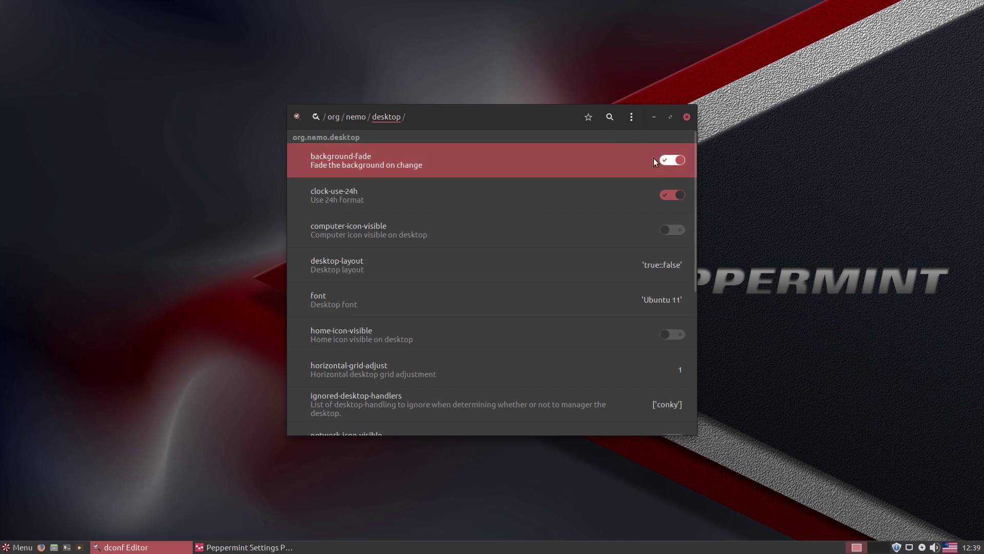
Turn on home, network and trash icon visibility, leaving computer icon and mounted volumes off
left_click(669, 231)
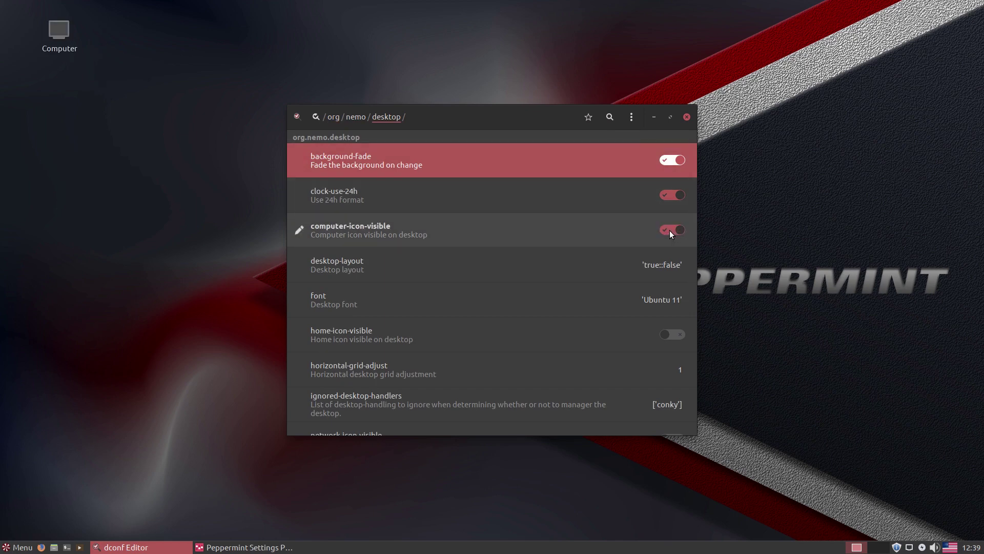
left_click(669, 230)
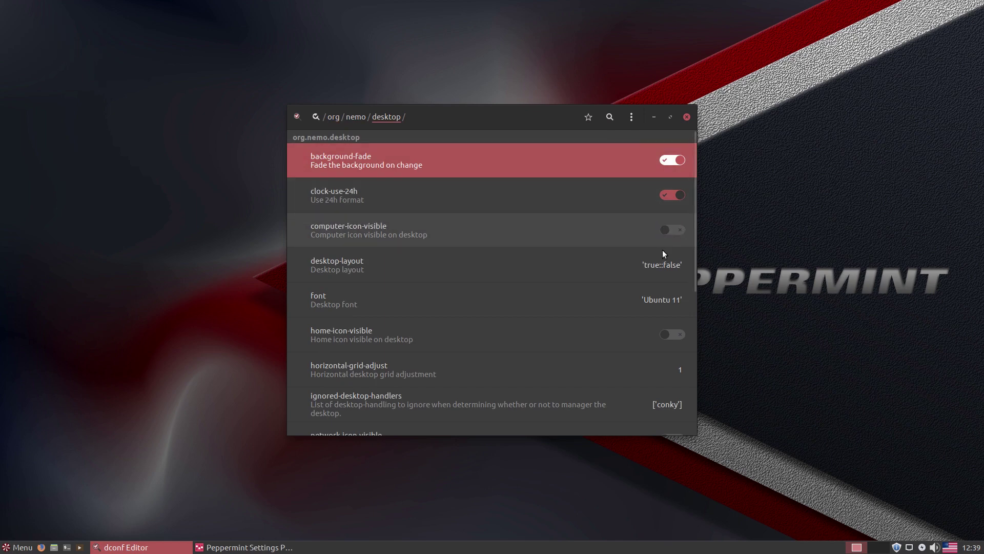
left_click(676, 332)
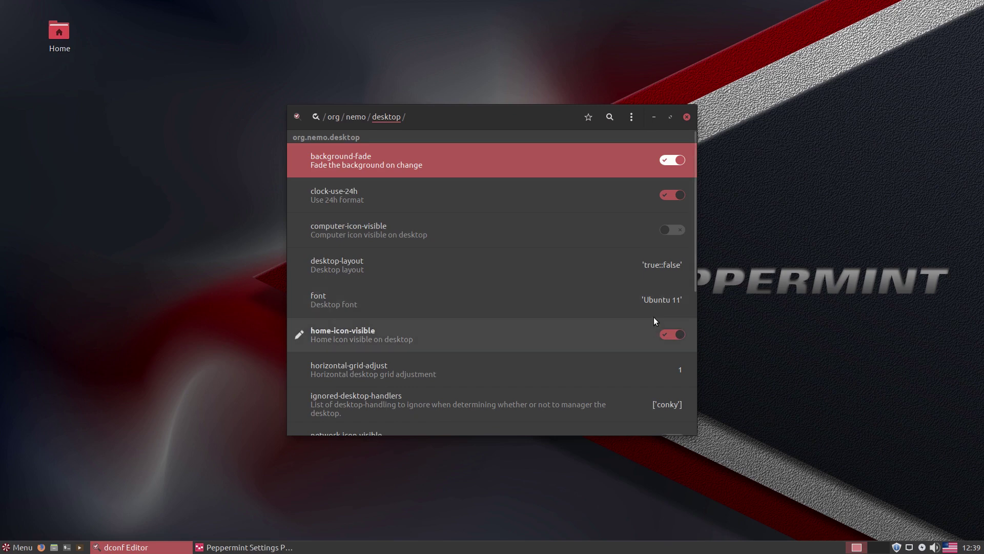
scroll(691, 257, "down", 5)
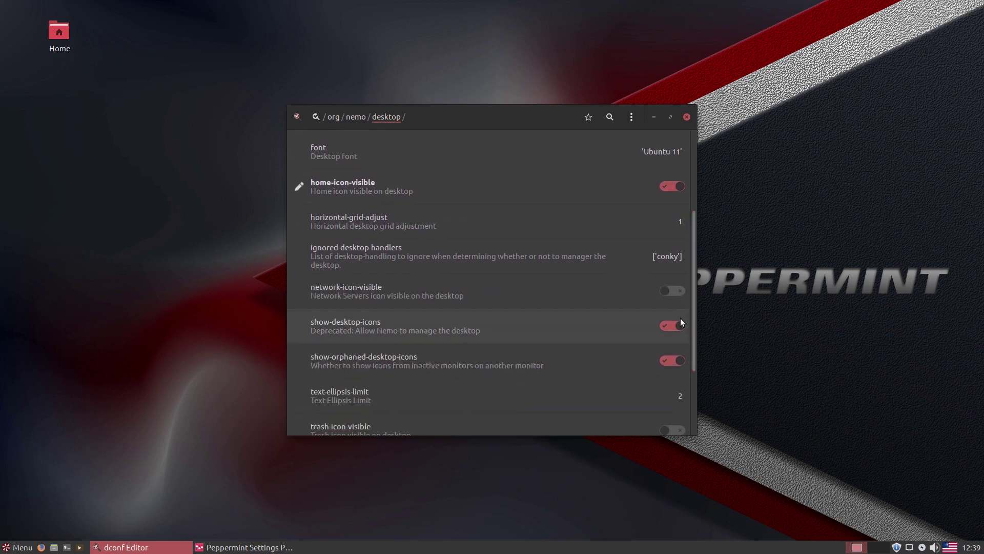
left_click(671, 291)
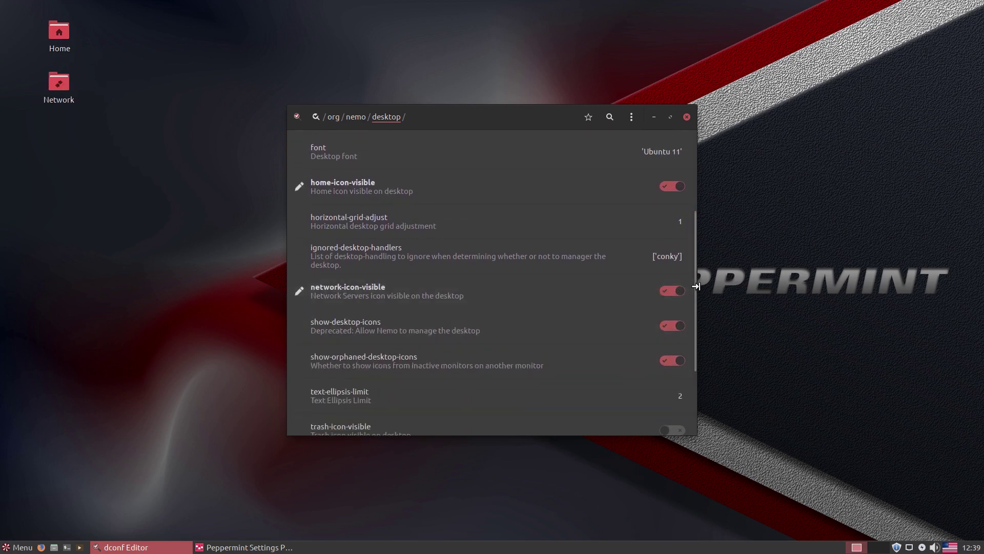
scroll(696, 318, "down", 1)
scroll(696, 318, "down", 4)
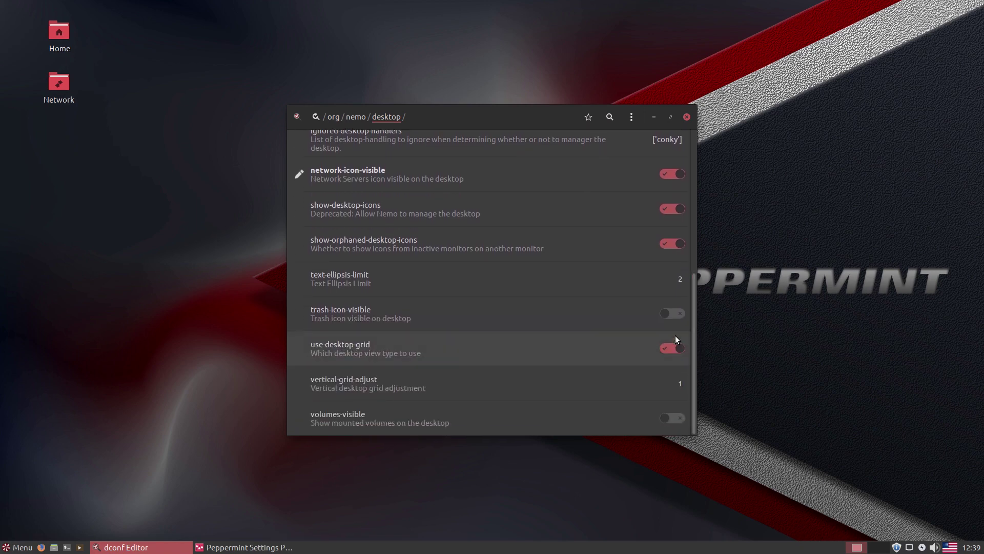
left_click(668, 312)
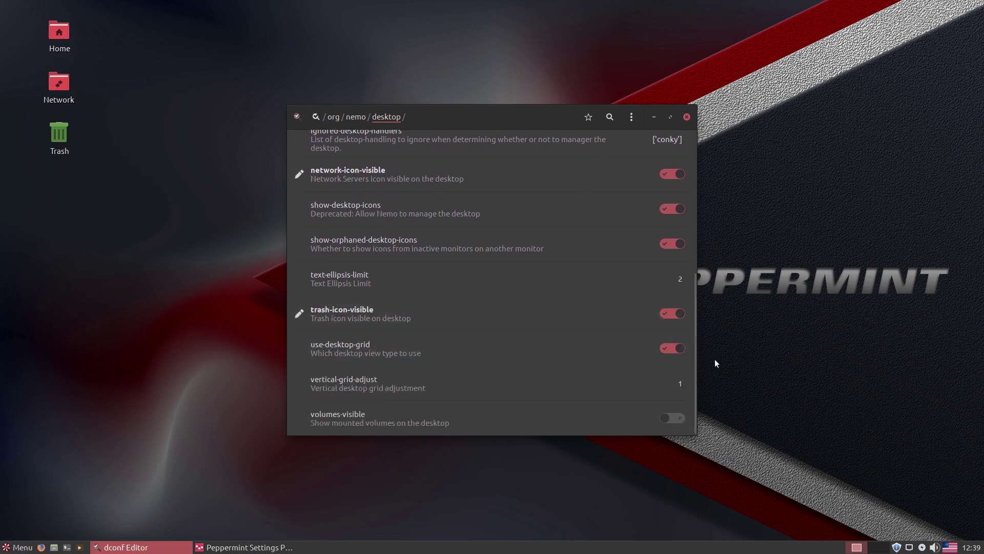
left_click(672, 416)
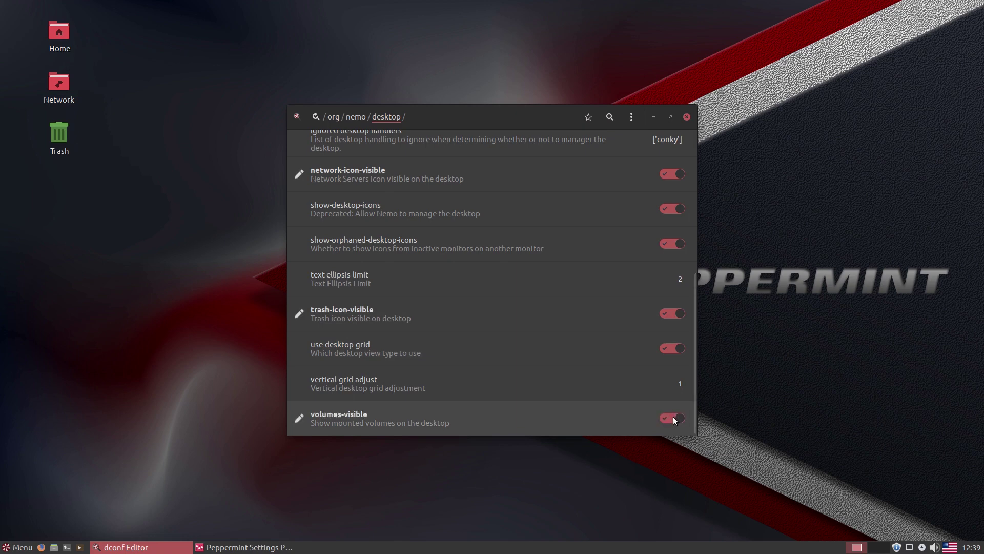
left_click(673, 417)
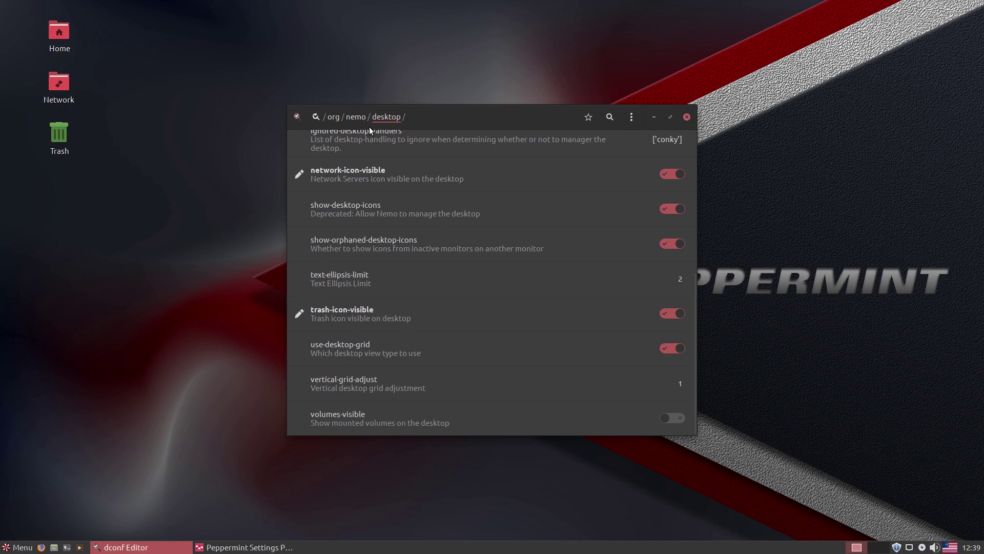
Close dconf Editor, open Peppermint Control Center from User, and review its window and keyboard tabs
left_click(687, 117)
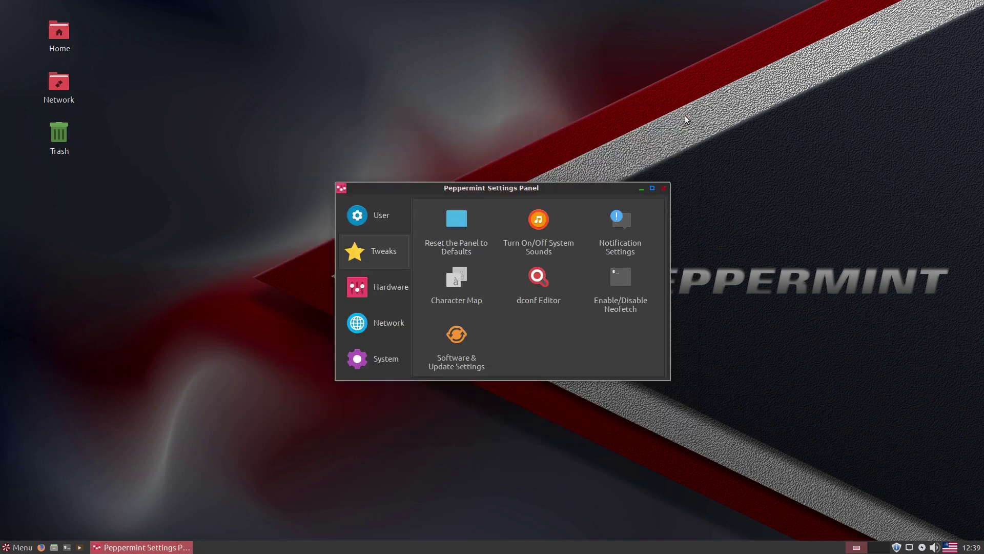
left_click(388, 220)
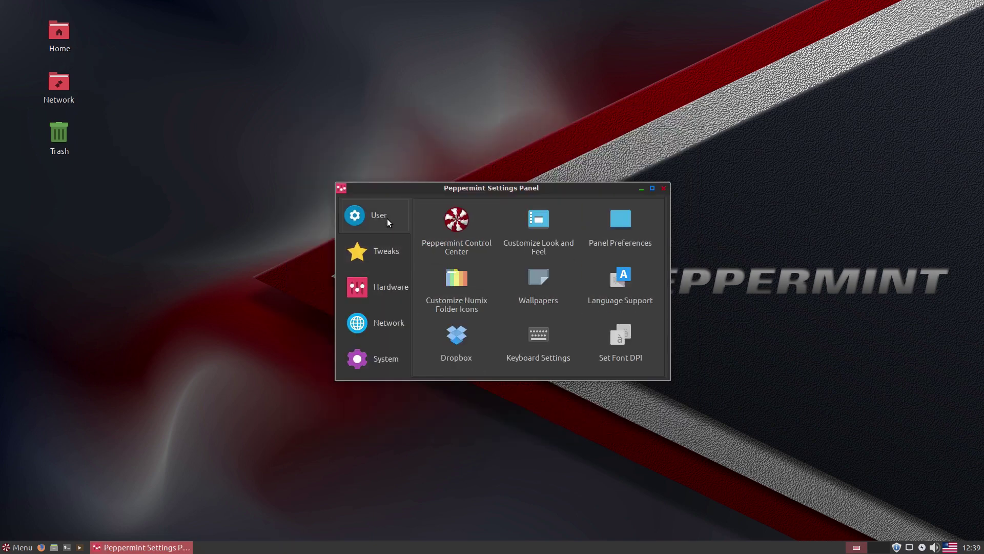
left_click(420, 241)
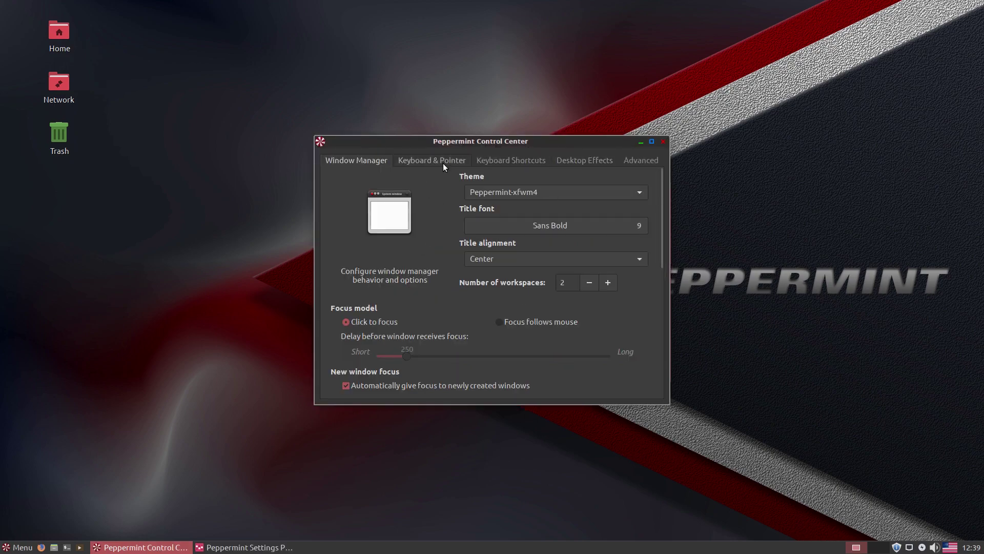
left_click(573, 160)
left_click(626, 156)
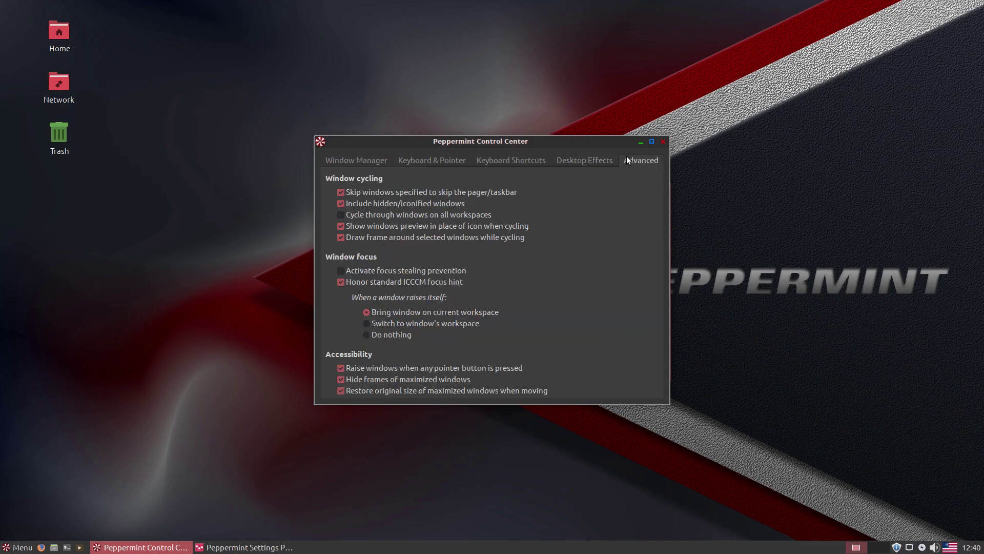
left_click(517, 161)
left_click(400, 162)
left_click(366, 159)
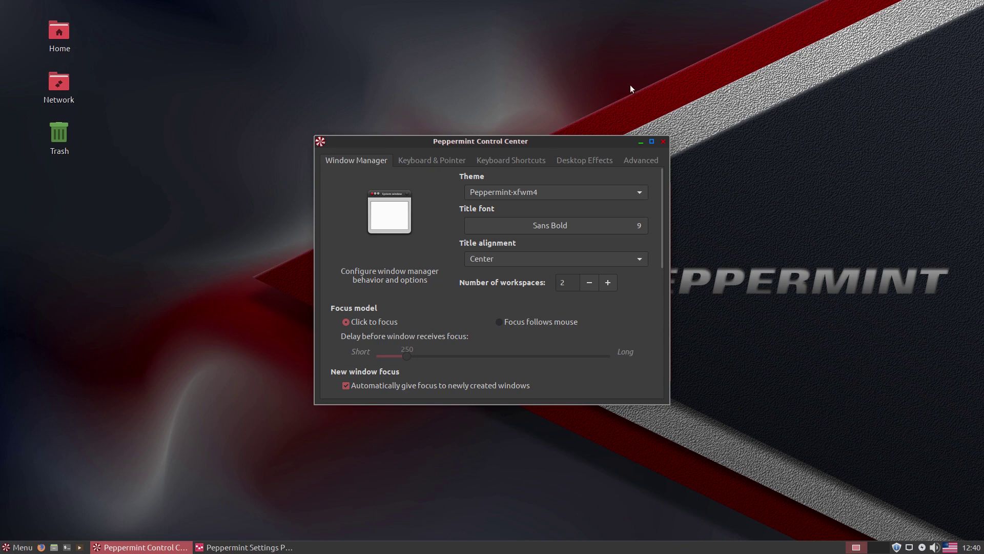
Close Peppermint Control Center and show the Settings Panel's Hardware tools
left_click(662, 143)
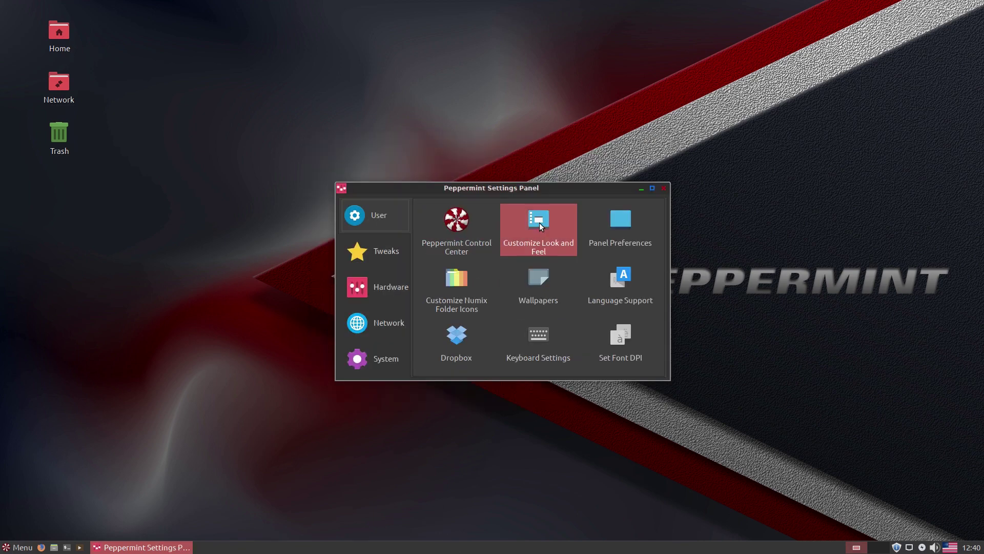
left_click(380, 245)
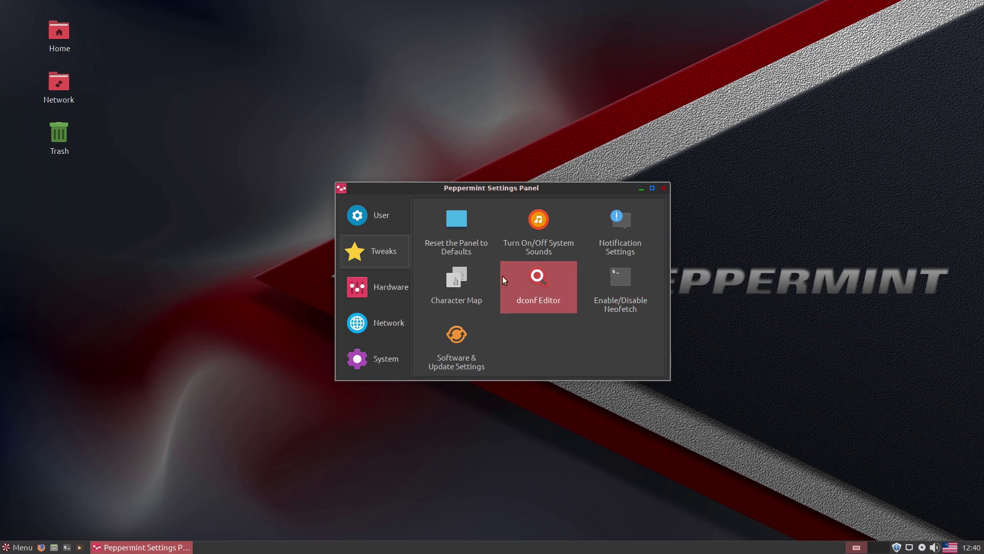
left_click(372, 286)
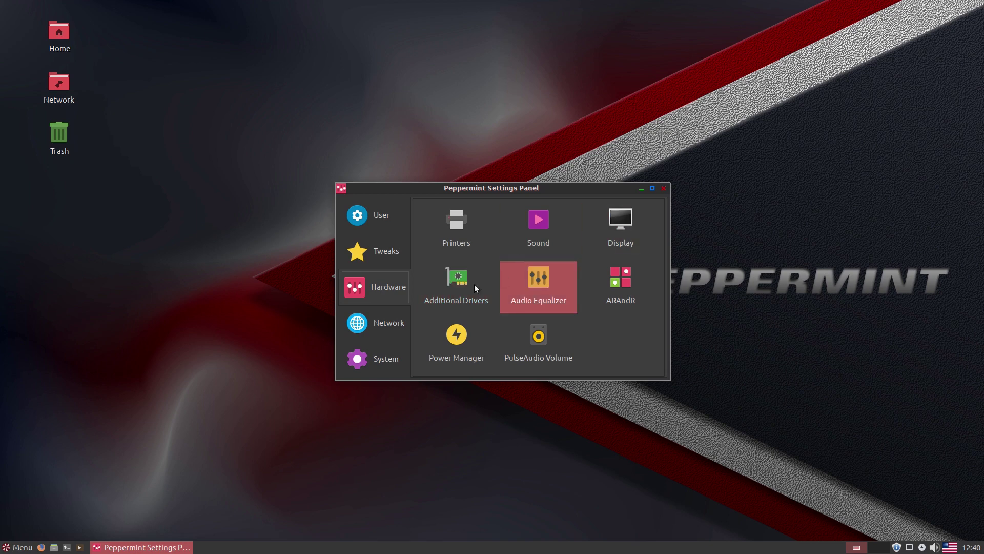
Review the Additional Drivers tab, close Software & Updates, and show the Settings Panel's Network tools
left_click(452, 282)
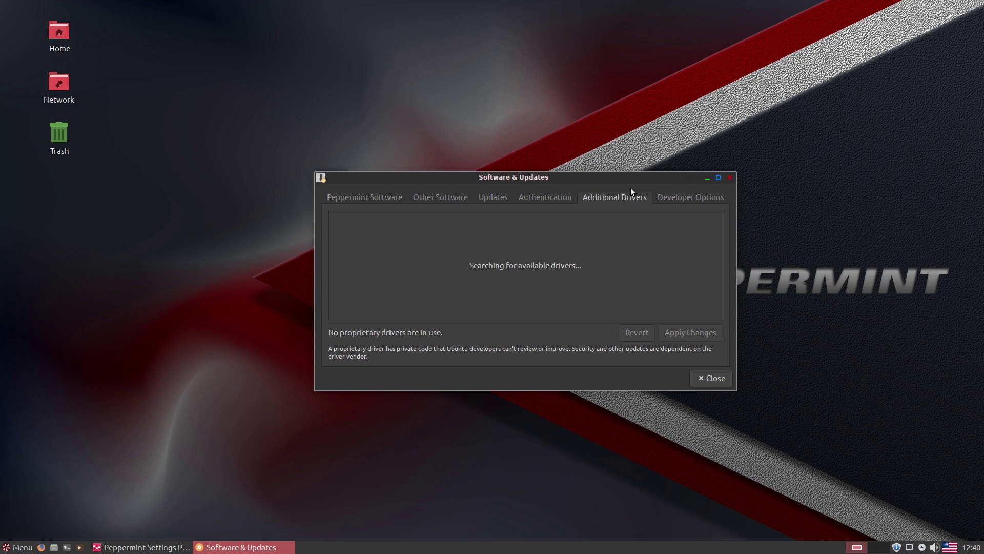
left_click_drag(629, 177, 871, 36)
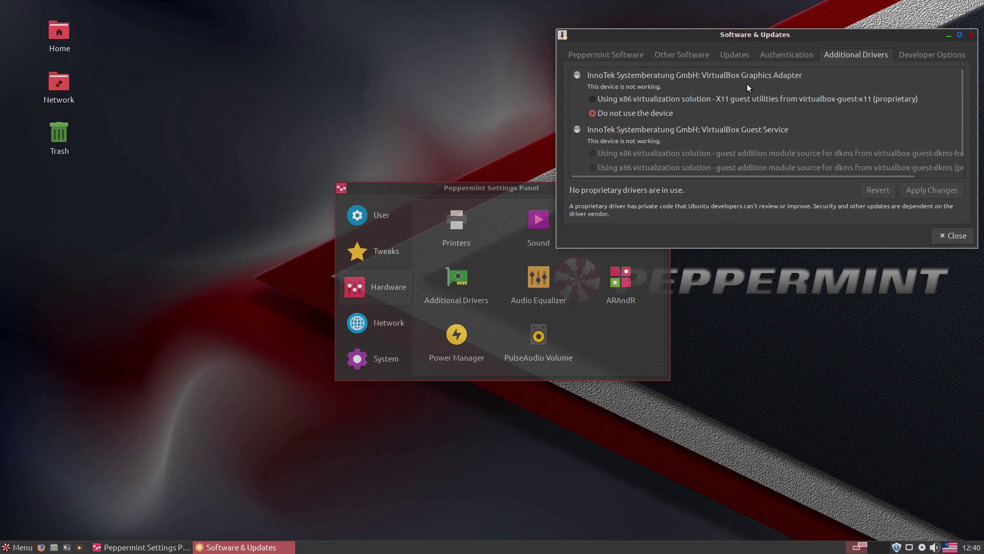
scroll(871, 133, "down", 1)
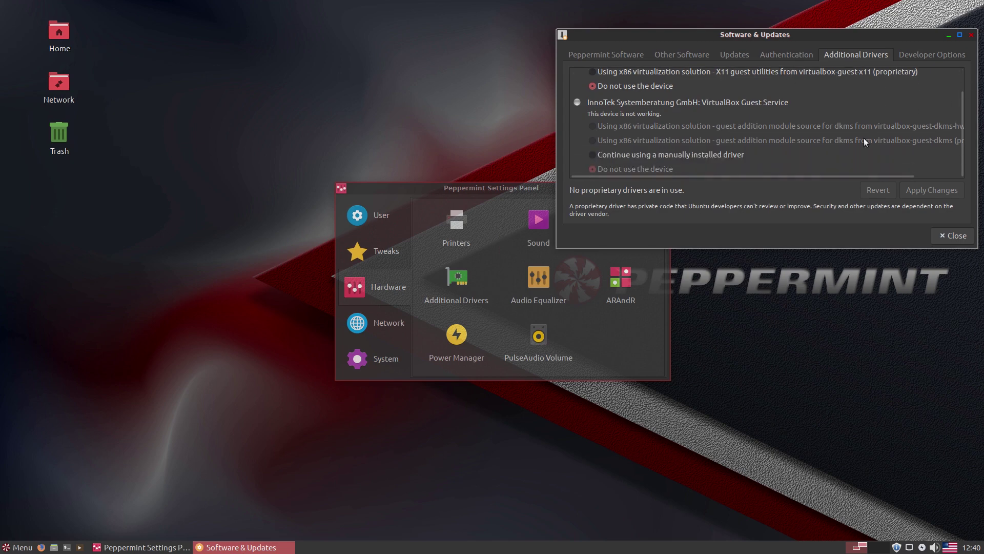
scroll(854, 144, "up", 1)
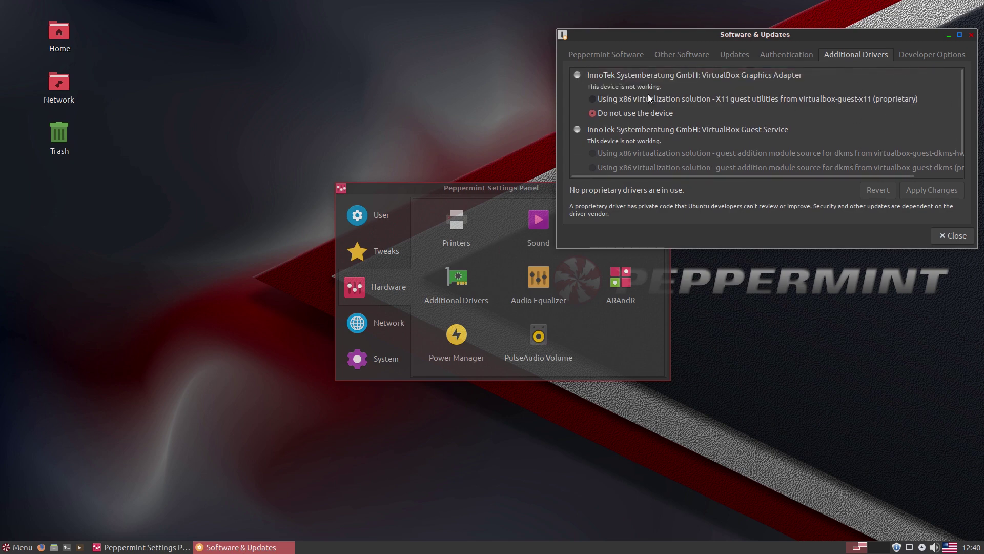
left_click(970, 34)
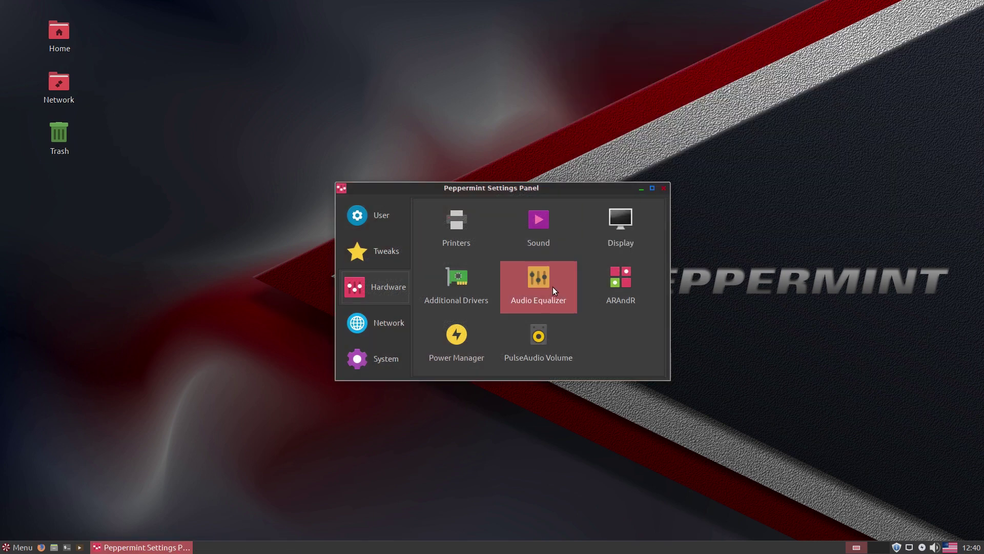
left_click(367, 321)
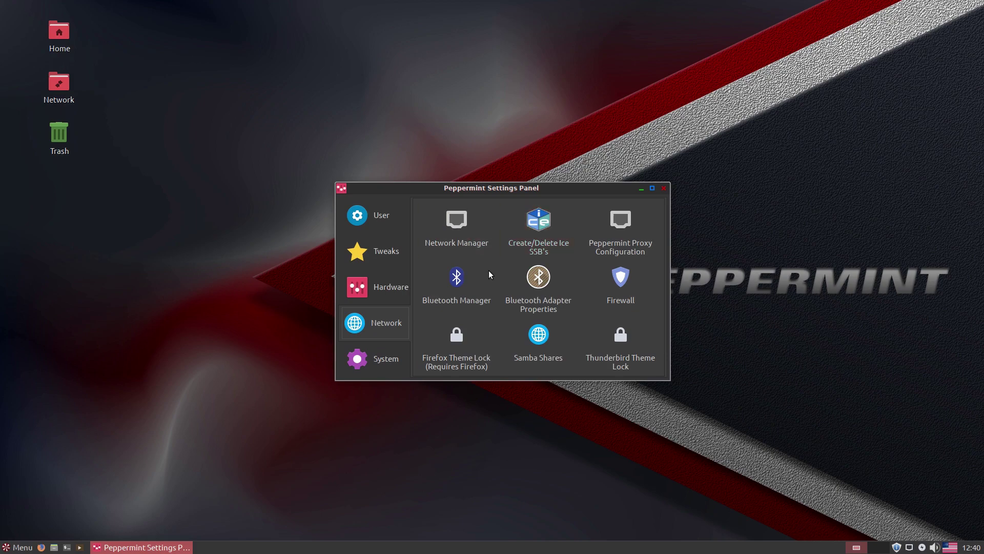
Close the Settings Panel, launch Ice by searching the menu for 'ic', and move it upper right
left_click(663, 189)
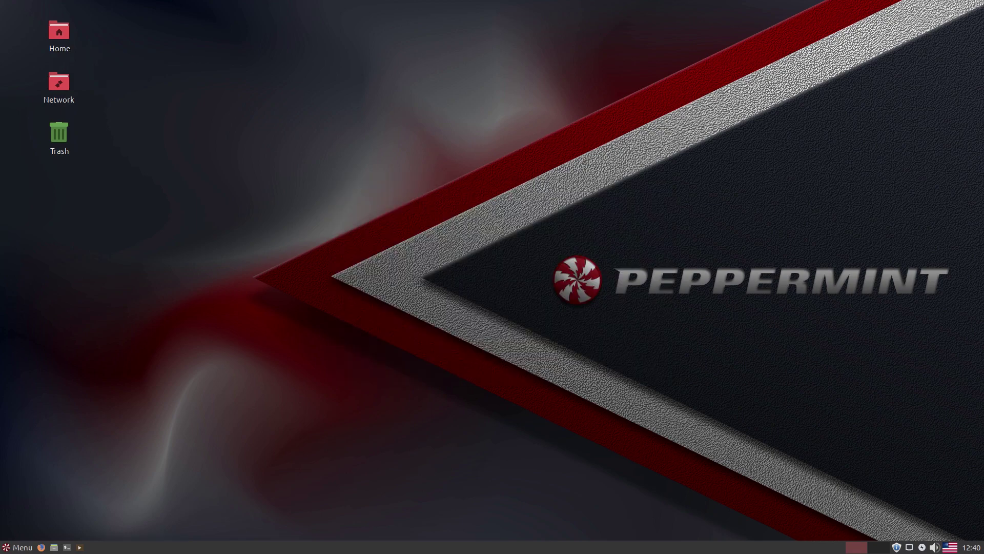
left_click(9, 547)
type("ice")
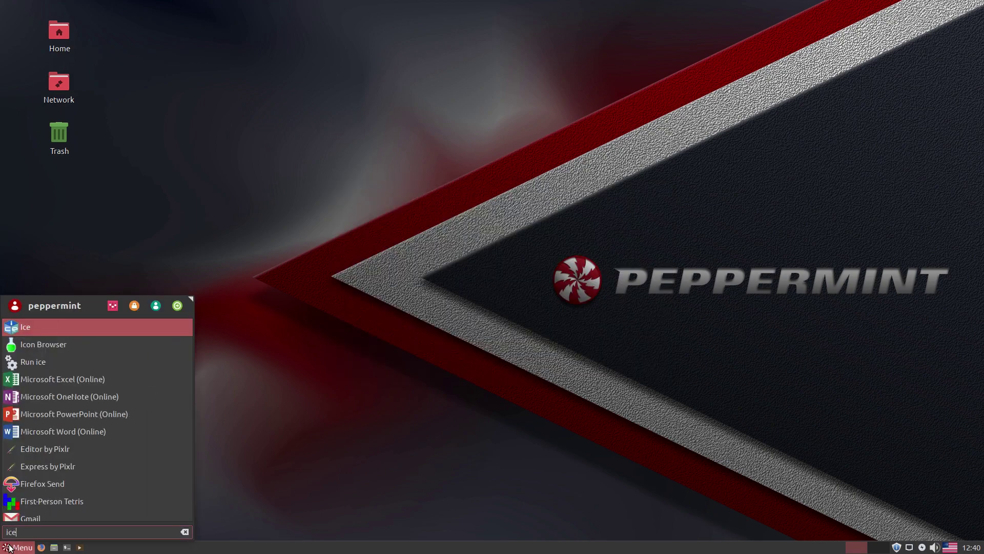
left_click(33, 329)
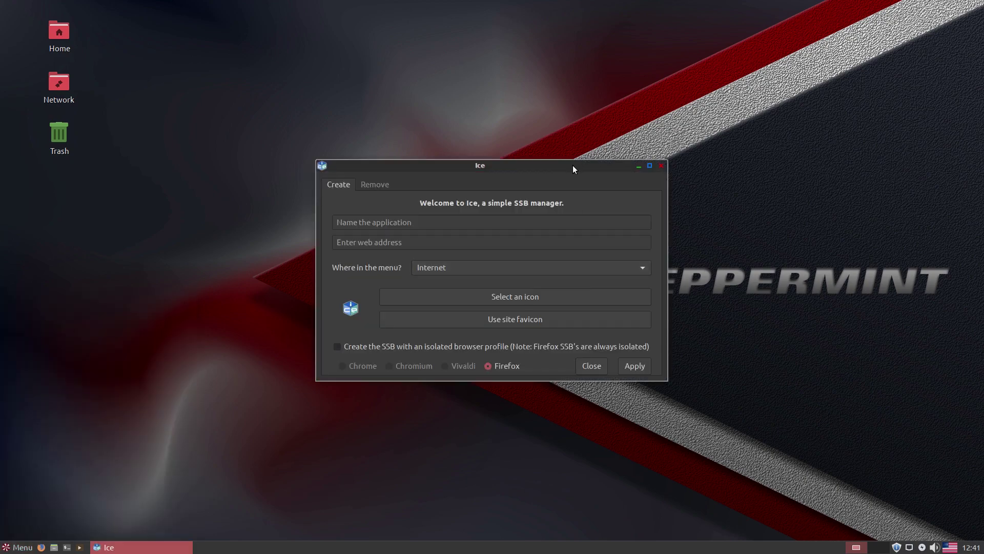
left_click_drag(572, 165, 856, 101)
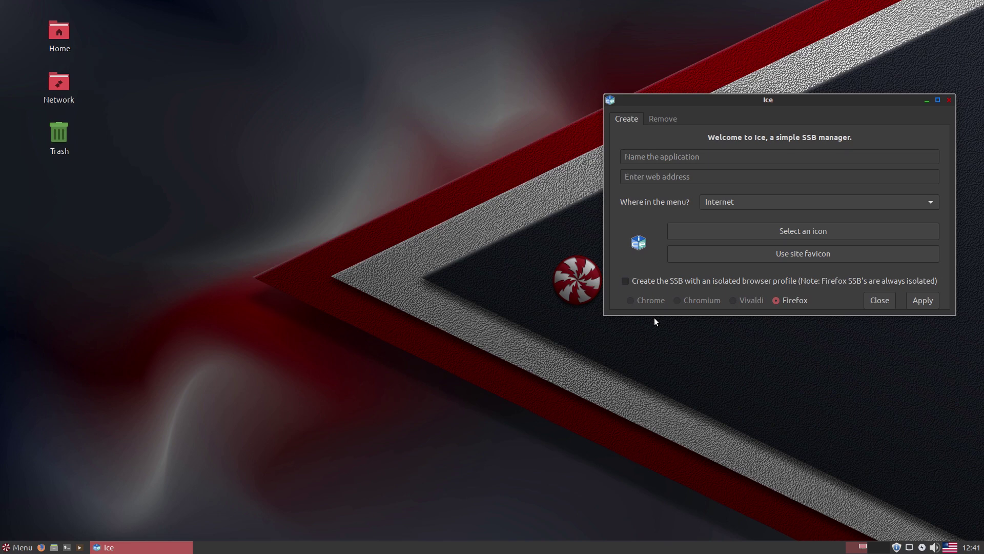
left_click(17, 547)
left_click(36, 420)
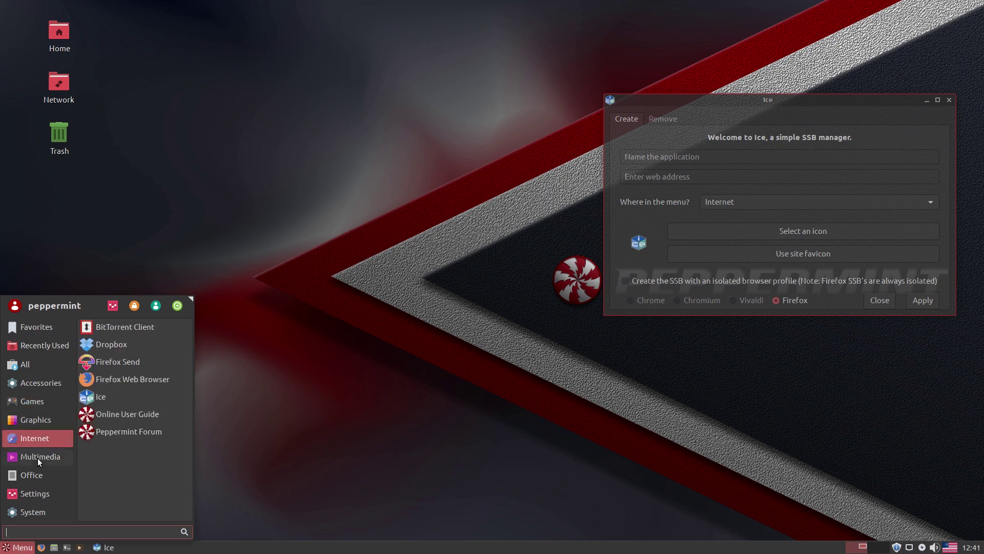
mouse_move(41, 477)
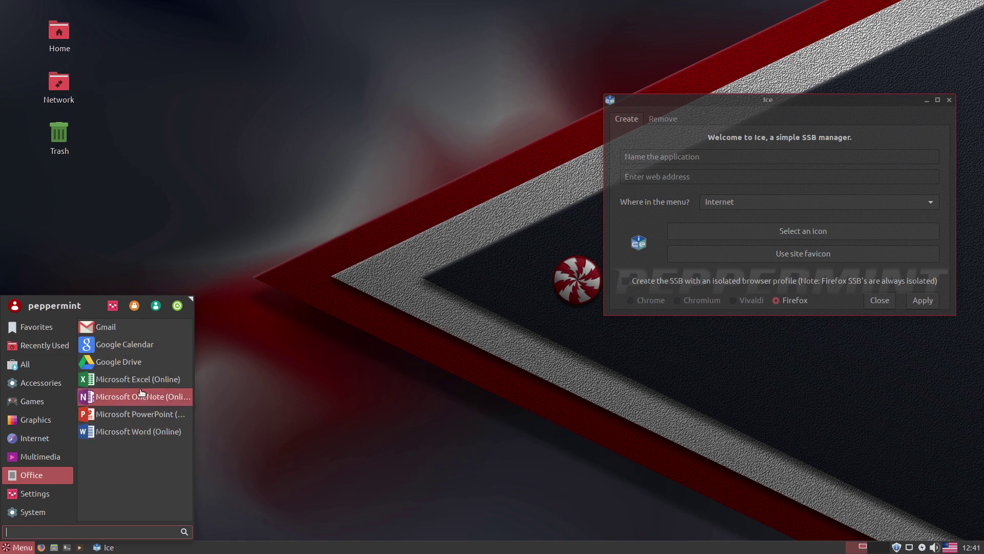
left_click(125, 433)
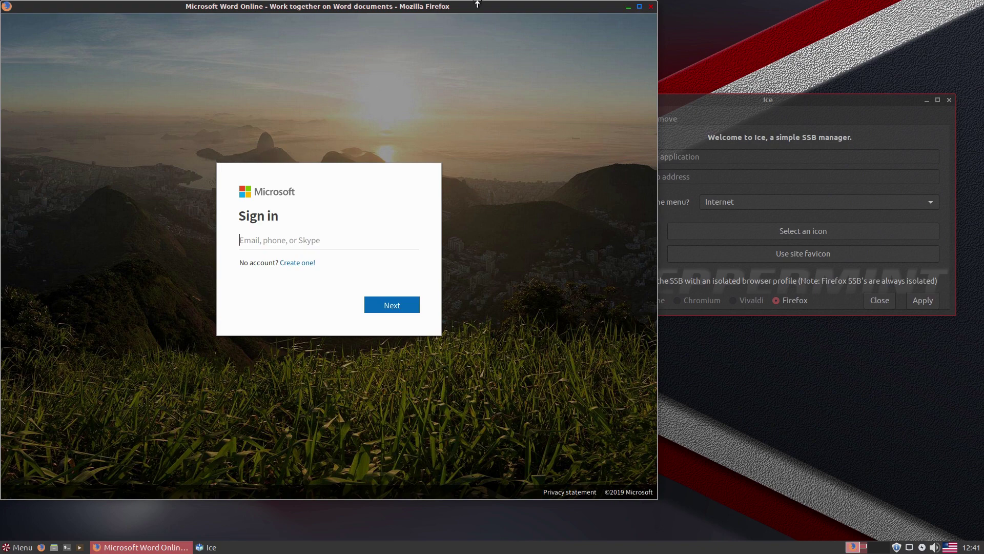
left_click(650, 7)
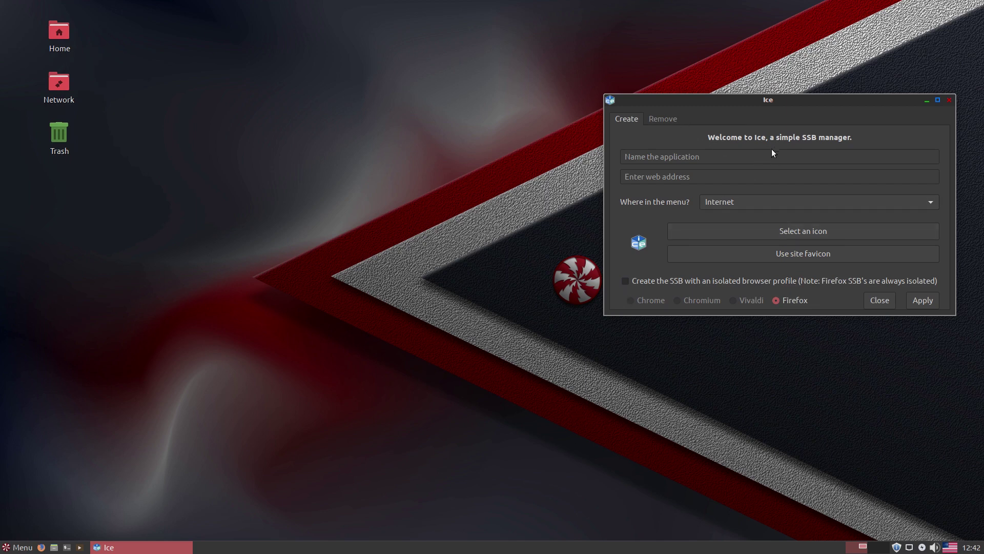
left_click(664, 118)
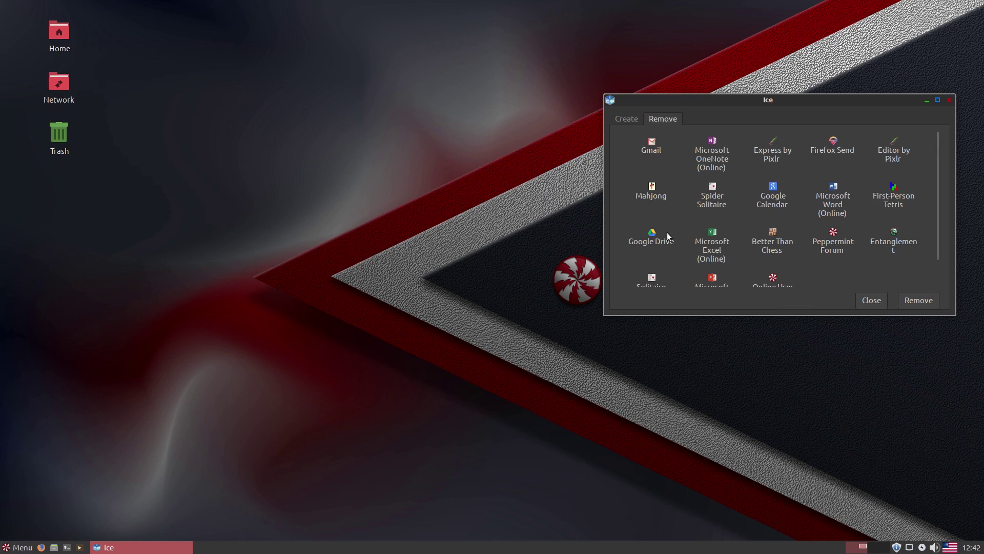
Delete the PowerPoint Online, Google Drive, Word Online and Google Calendar web apps
scroll(891, 204, "down", 1)
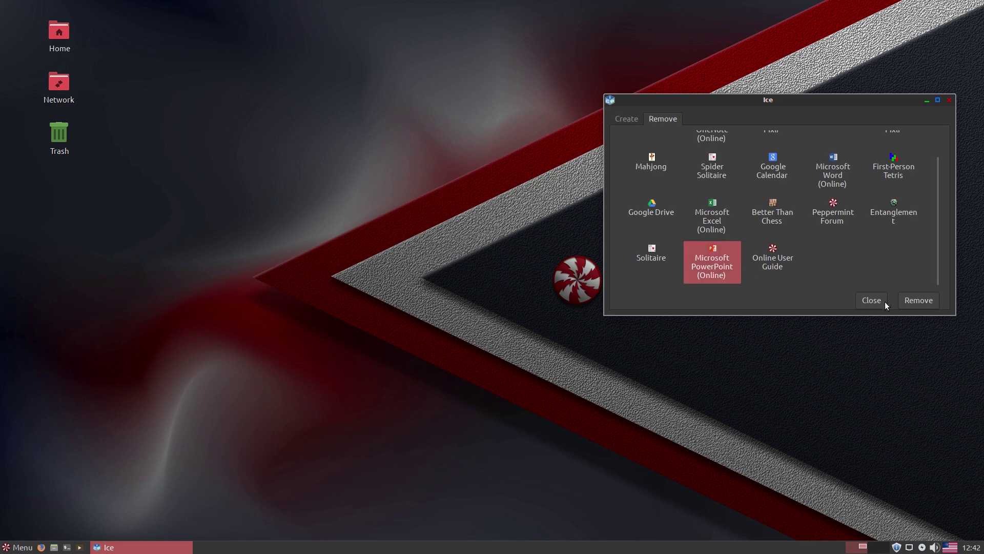
left_click(914, 301)
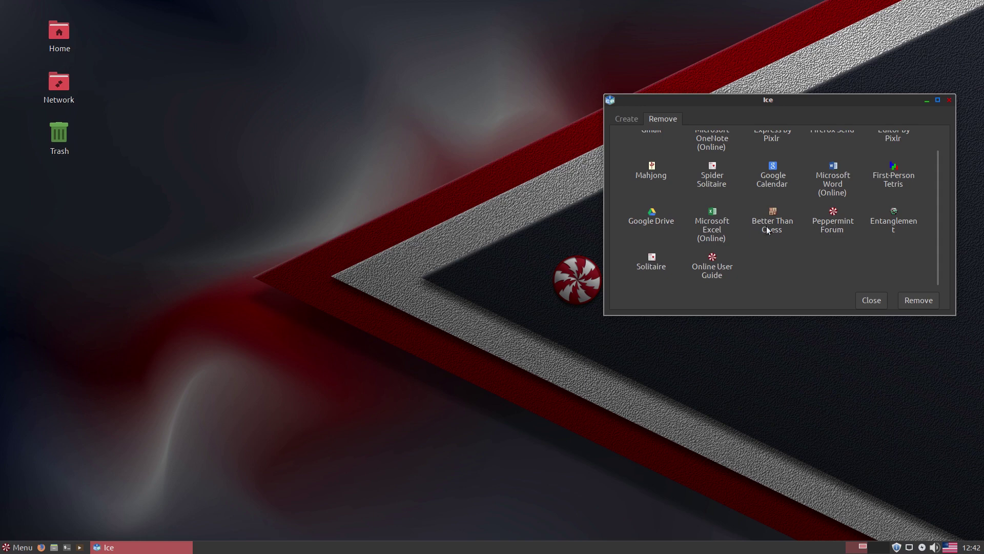
left_click(650, 218)
left_click(910, 301)
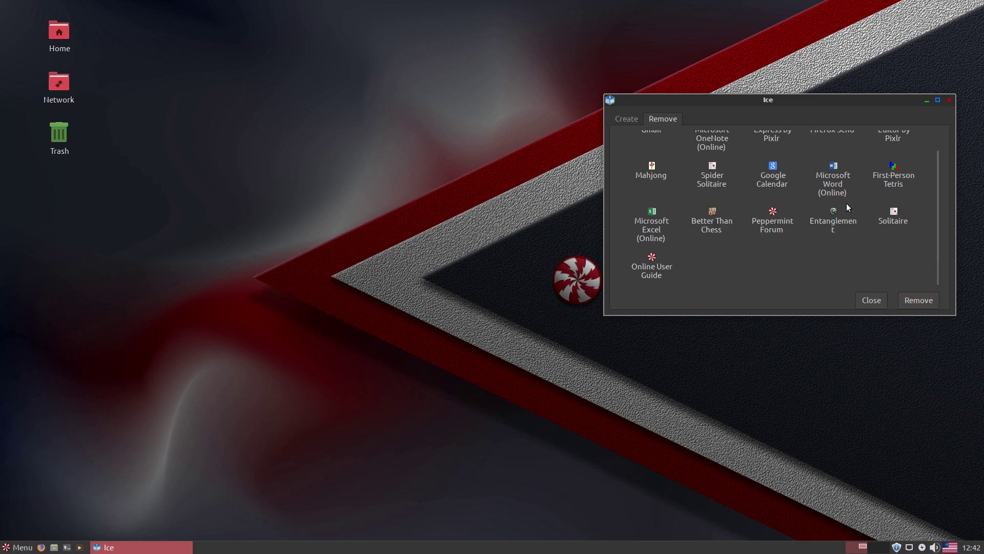
left_click(833, 177)
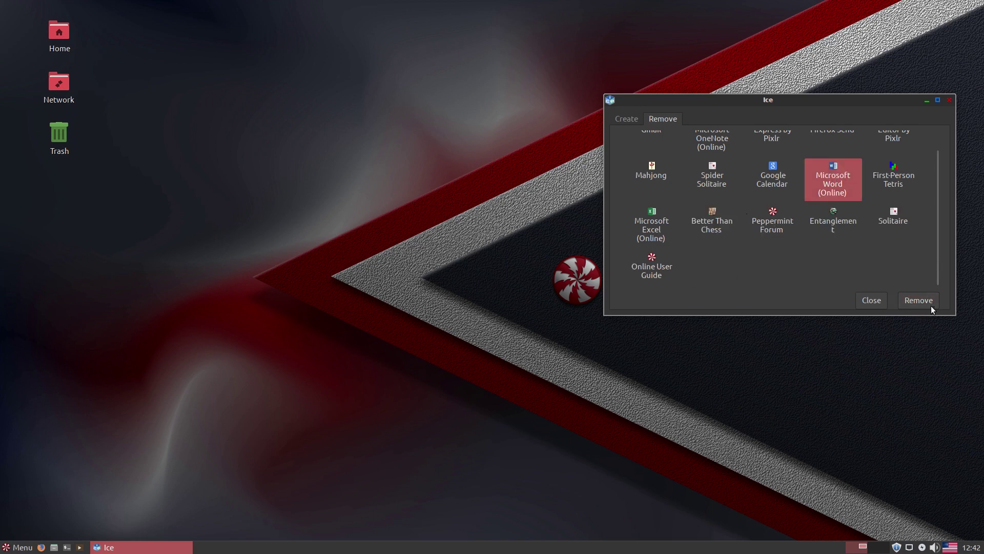
left_click(919, 302)
left_click(769, 193)
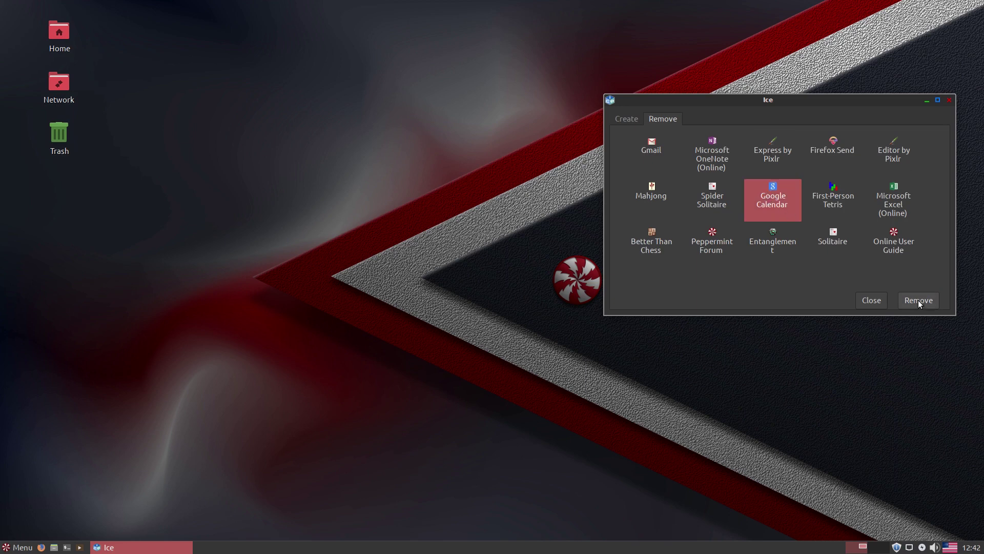
left_click(919, 301)
Delete the Gmail, OneNote Online and Excel Online web apps, then briefly open and dismiss the menu
left_click(667, 144)
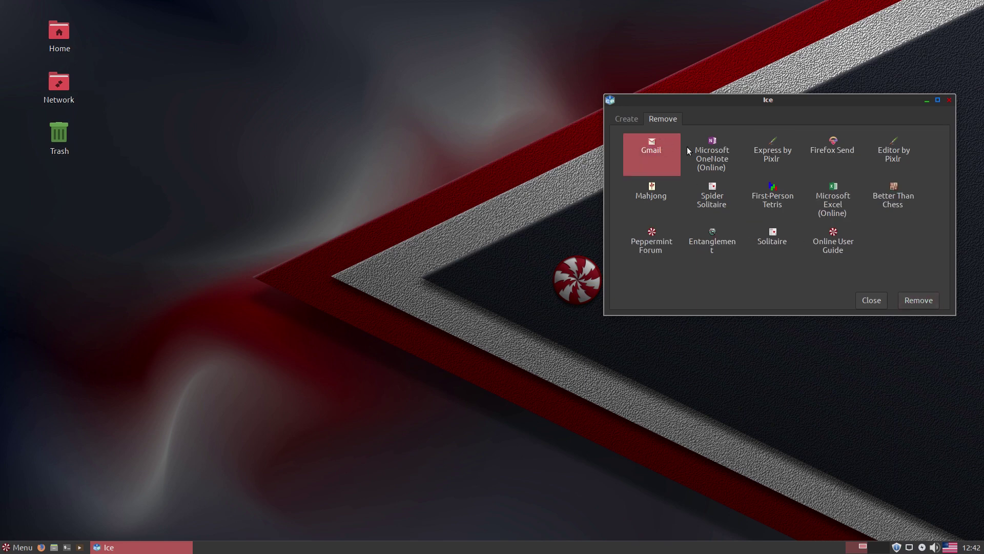
left_click(933, 302)
left_click(651, 157)
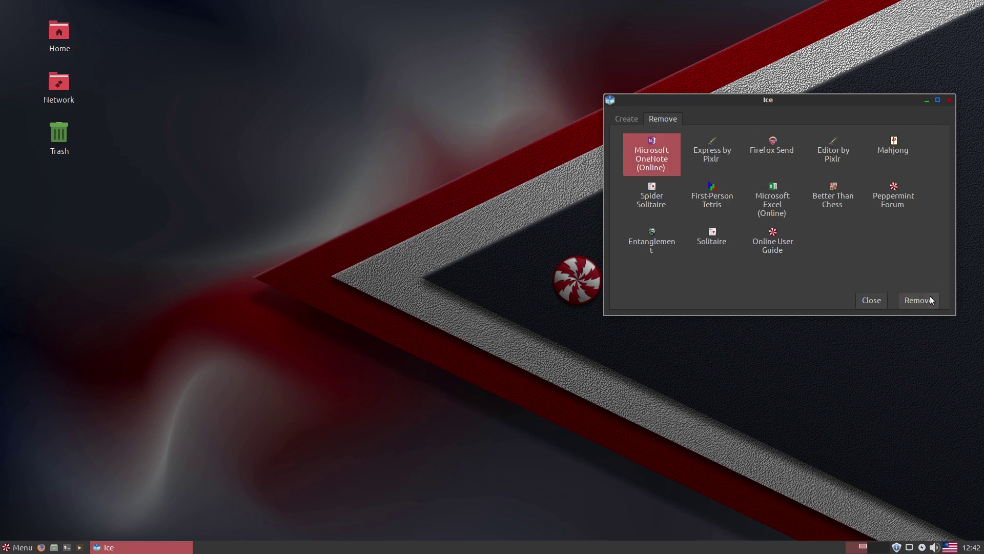
left_click(927, 301)
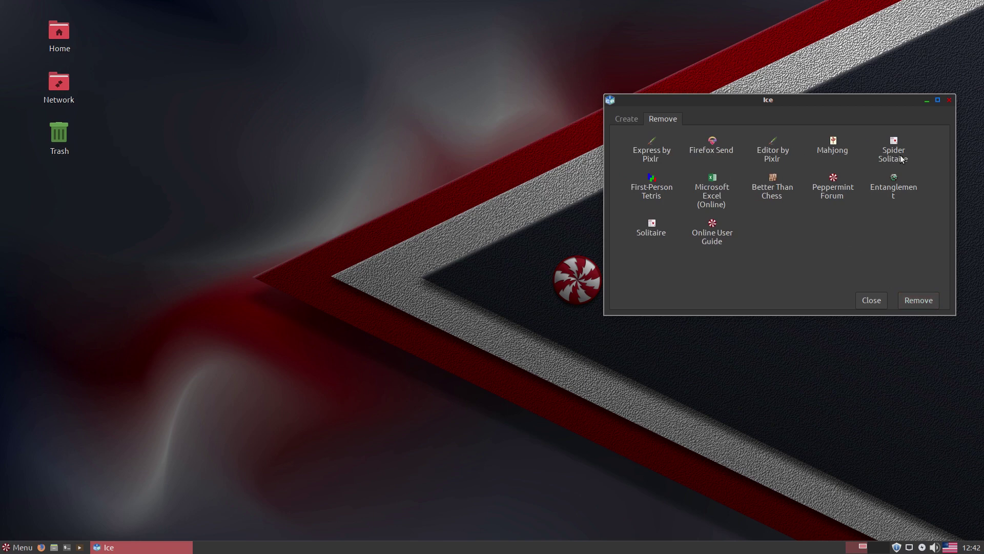
left_click(707, 186)
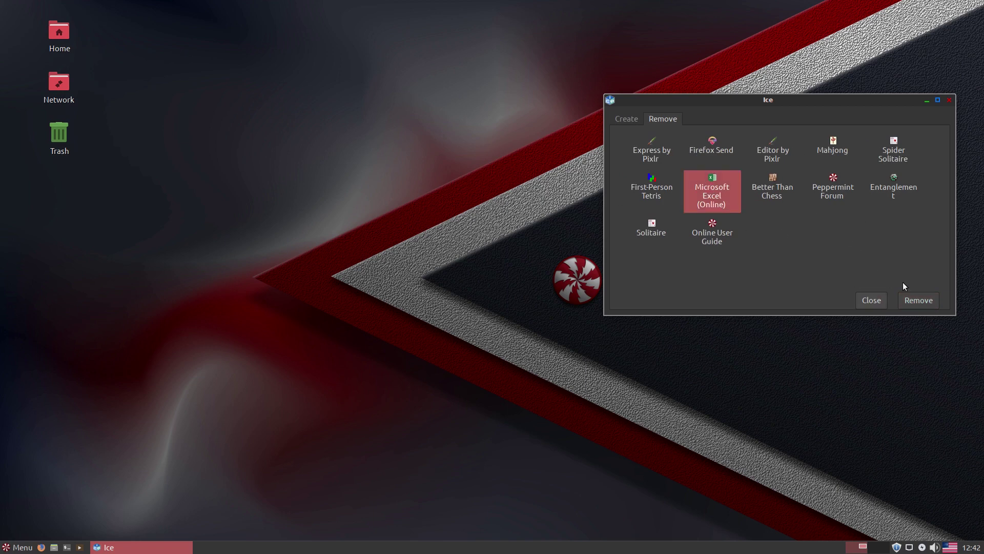
left_click(922, 303)
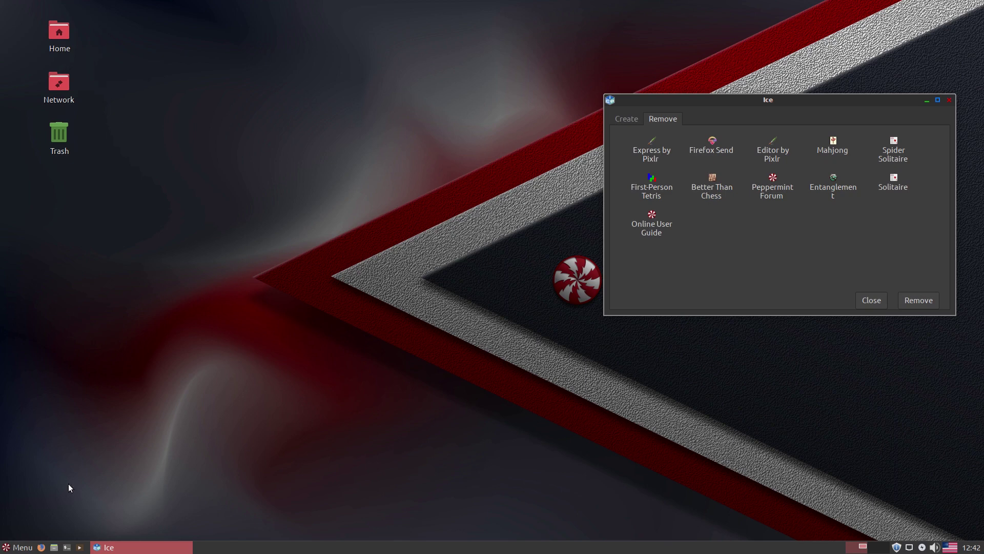
left_click(11, 547)
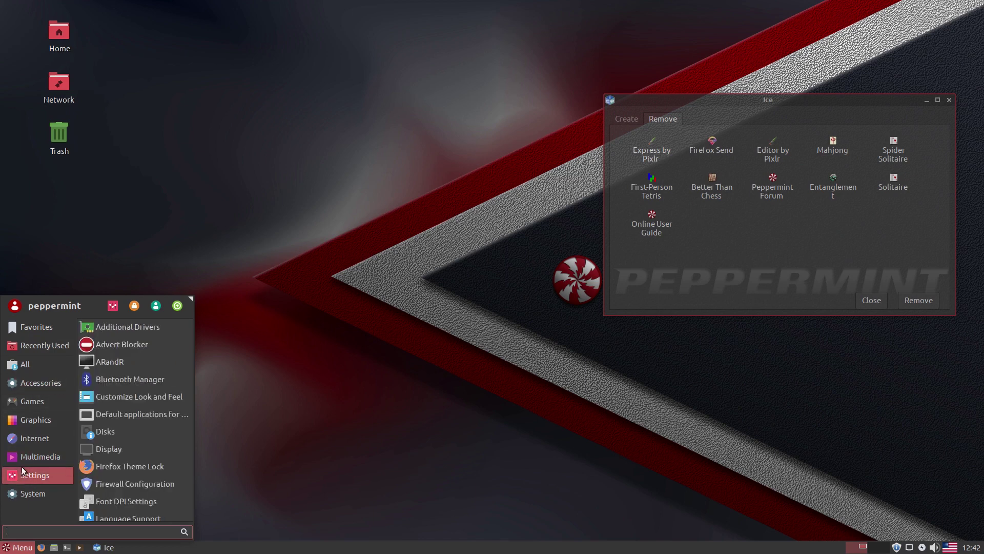
left_click(297, 286)
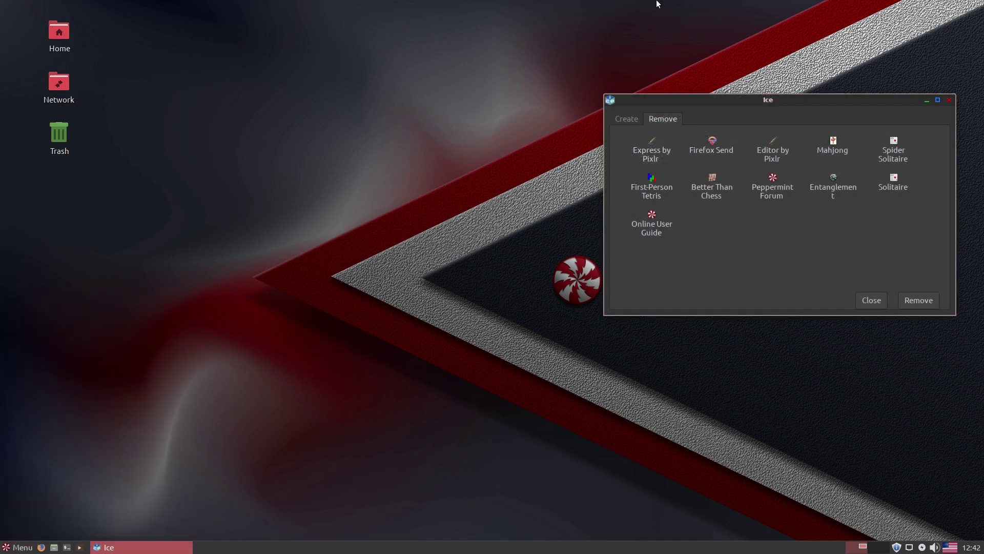
left_click(628, 120)
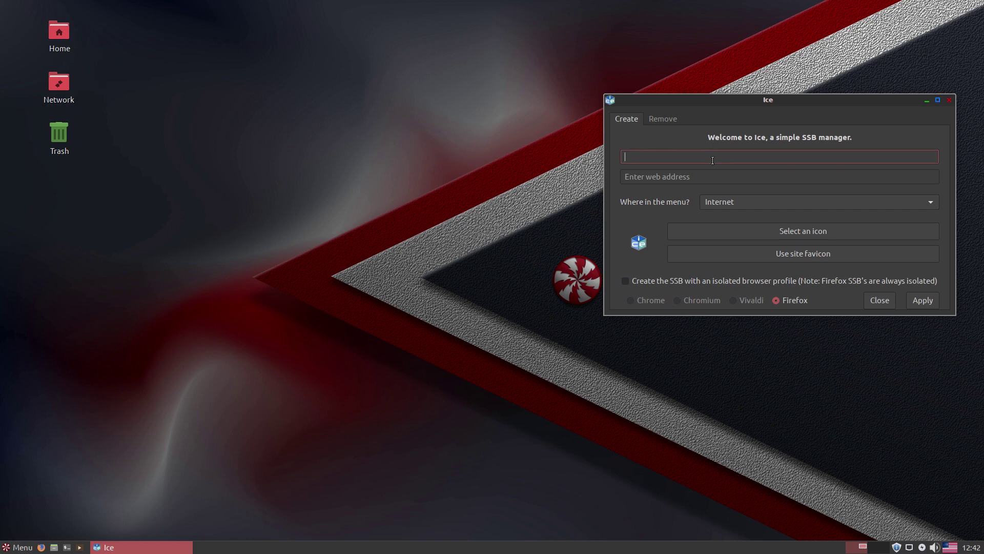
type("YouTube")
key("BackSpace")
key("BackSpace")
key("BackSpace")
key("BackSpace")
key("BackSpace")
key("BackSpace")
key("BackSpace")
type("SwitchedToLinux")
key("Tab")
type("ht")
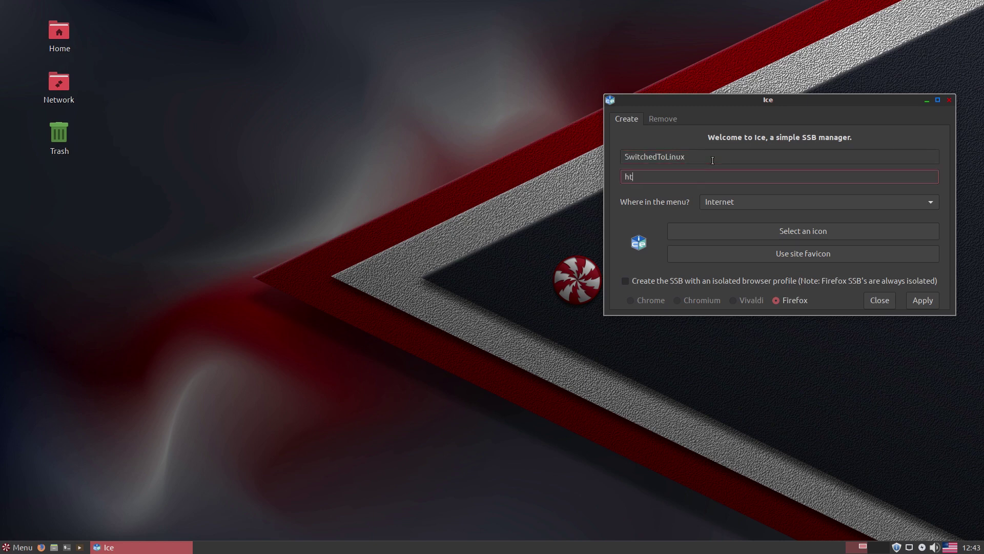
type("tps://youtube.com/switchedtolinux")
File the app under Internet, use the site favicon as its icon, and create it
left_click(809, 201)
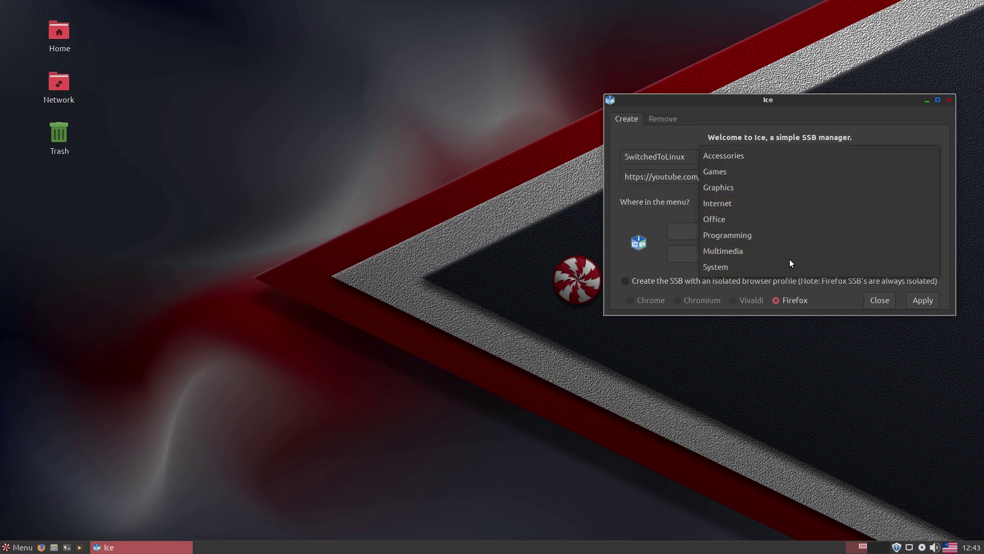
left_click(813, 203)
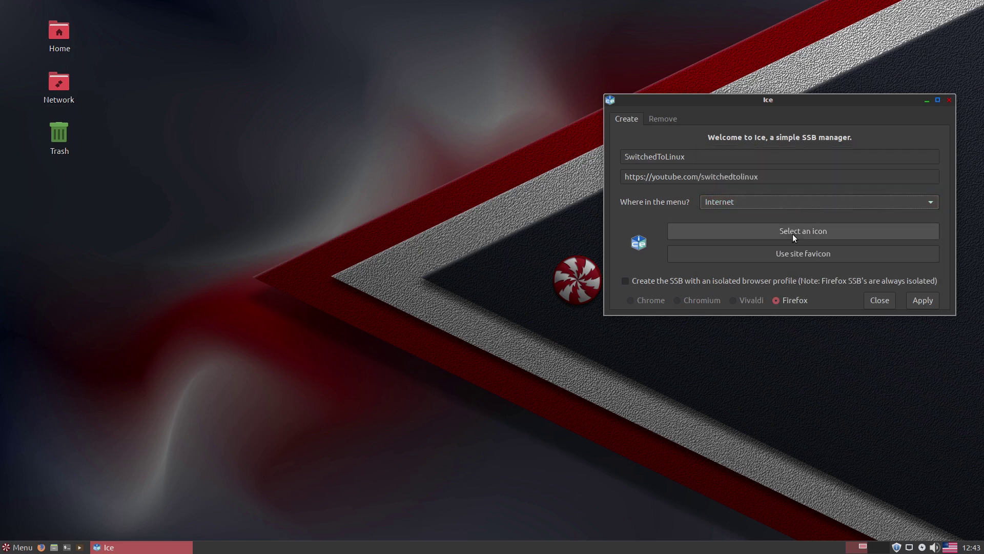
left_click(806, 255)
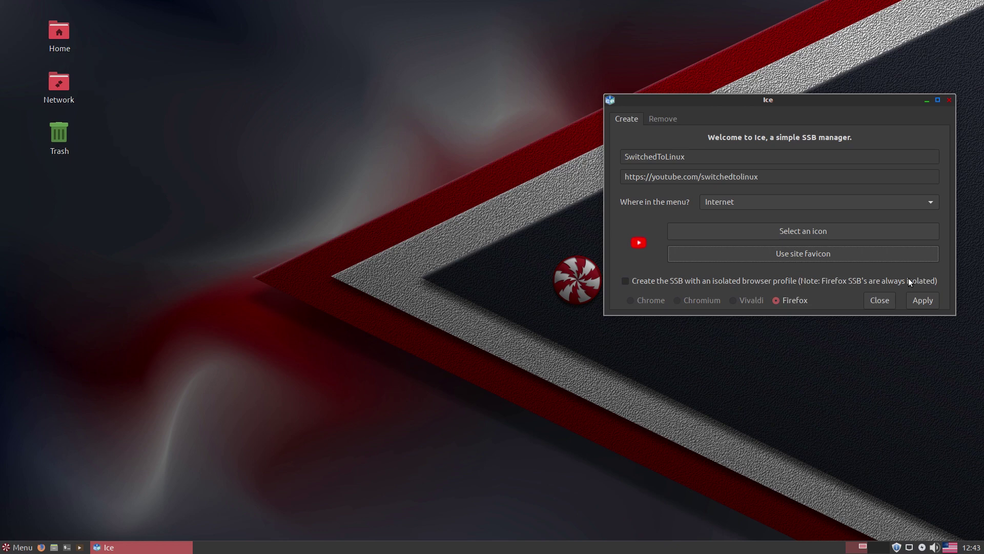
left_click(923, 299)
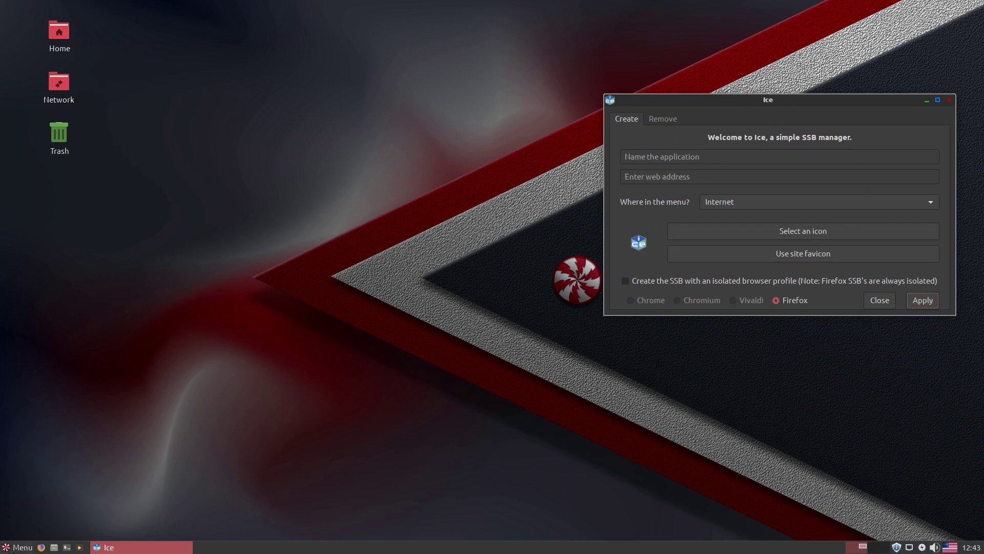
left_click(17, 547)
mouse_move(41, 442)
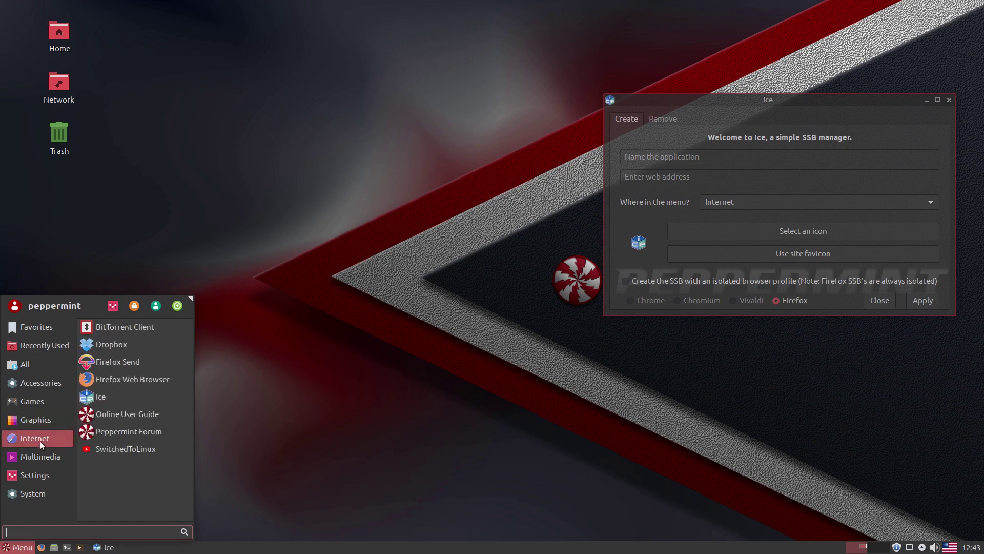
left_click(132, 449)
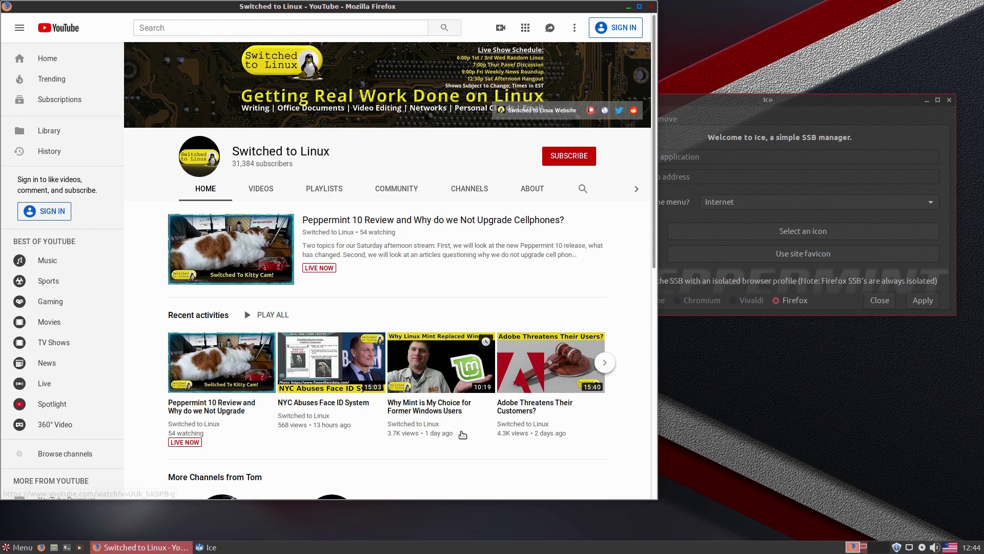
left_click(651, 7)
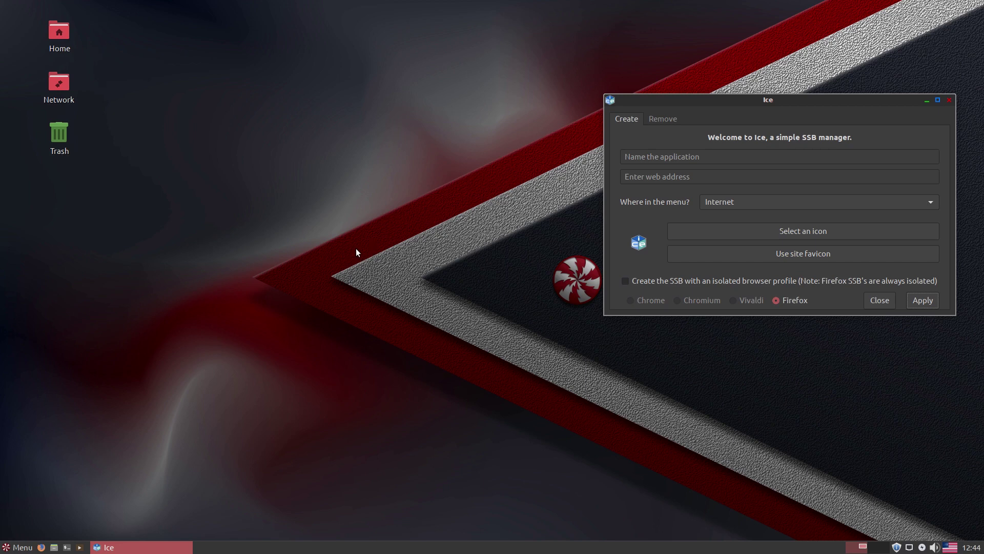
Check Ice's Remove tab for installed web apps, close Ice, and reopen the application menu
left_click(6, 539)
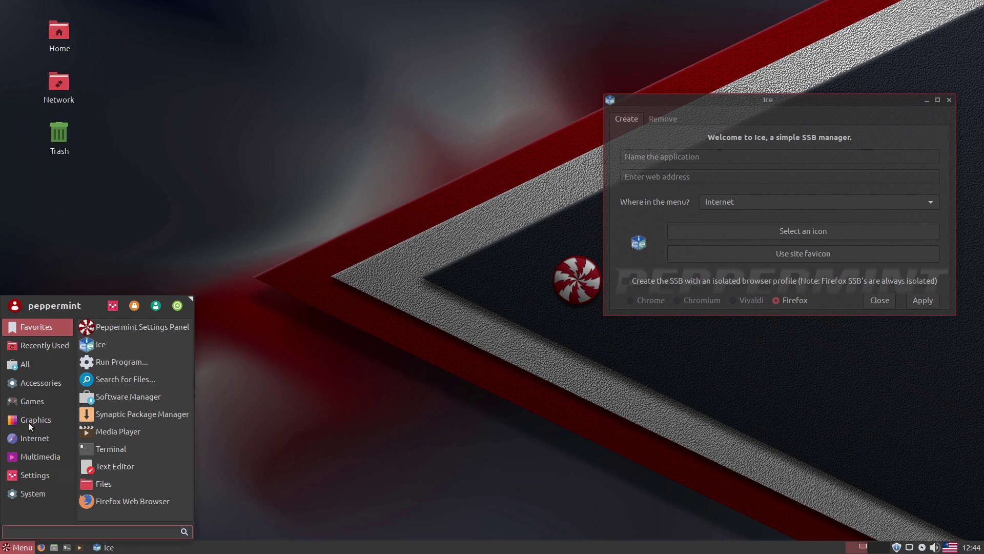
mouse_move(48, 355)
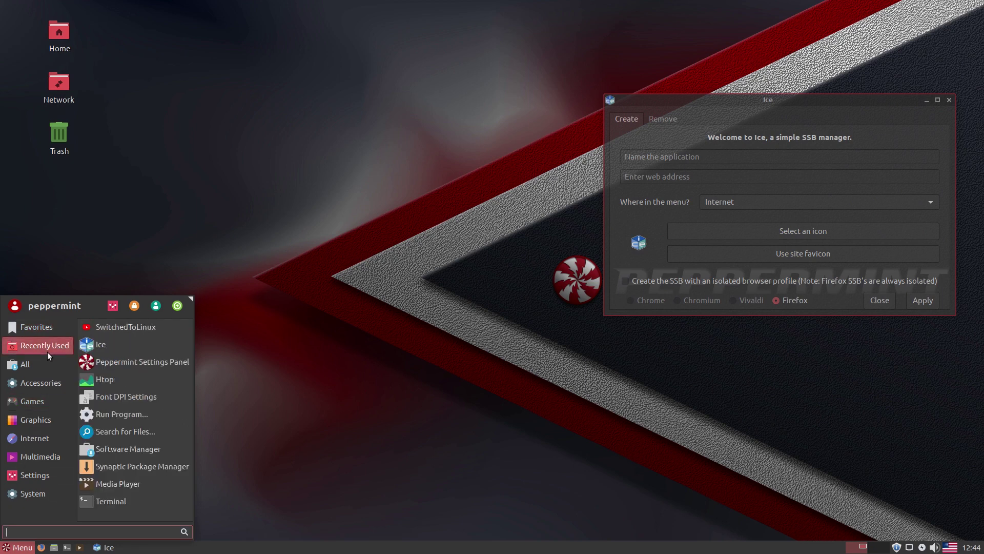
left_click(711, 121)
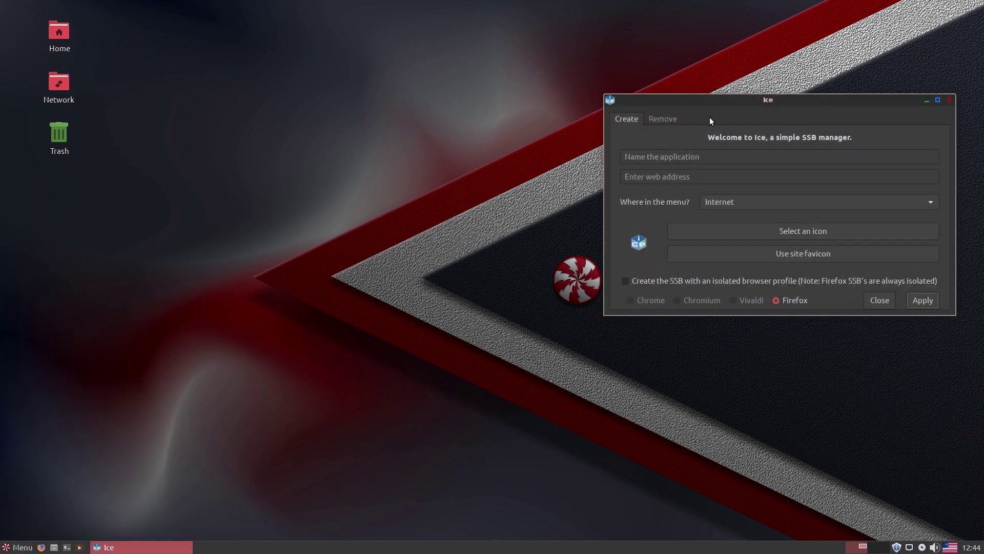
left_click(662, 119)
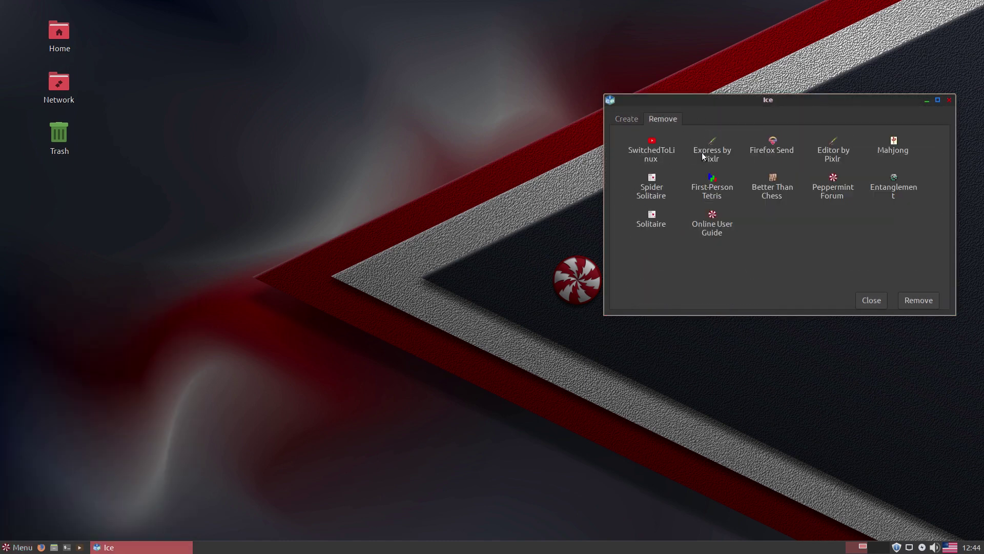
left_click(950, 100)
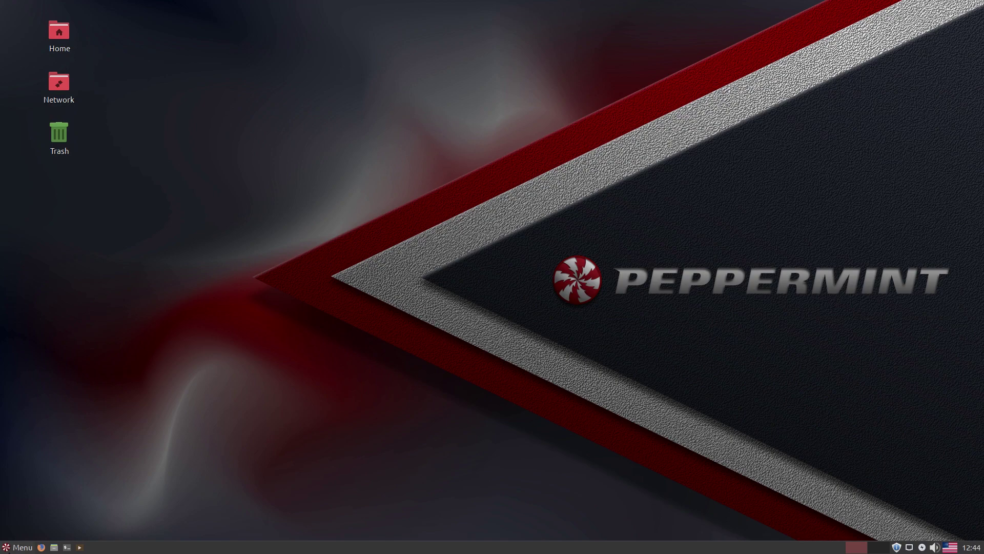
left_click(18, 547)
Launch Advert Blocker via a menu search for 'ad', authenticate with the password, and agree to proceed
left_click(45, 338)
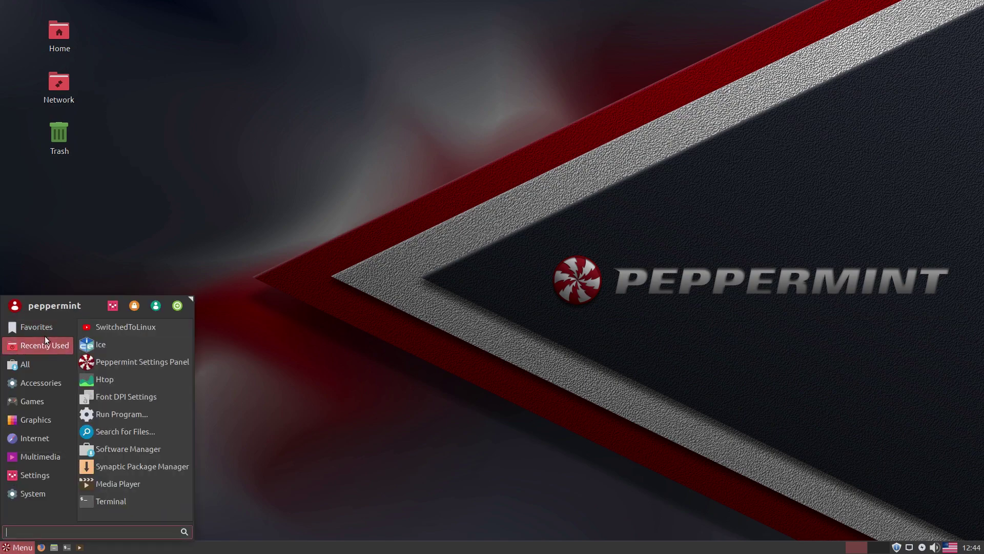
type("ad")
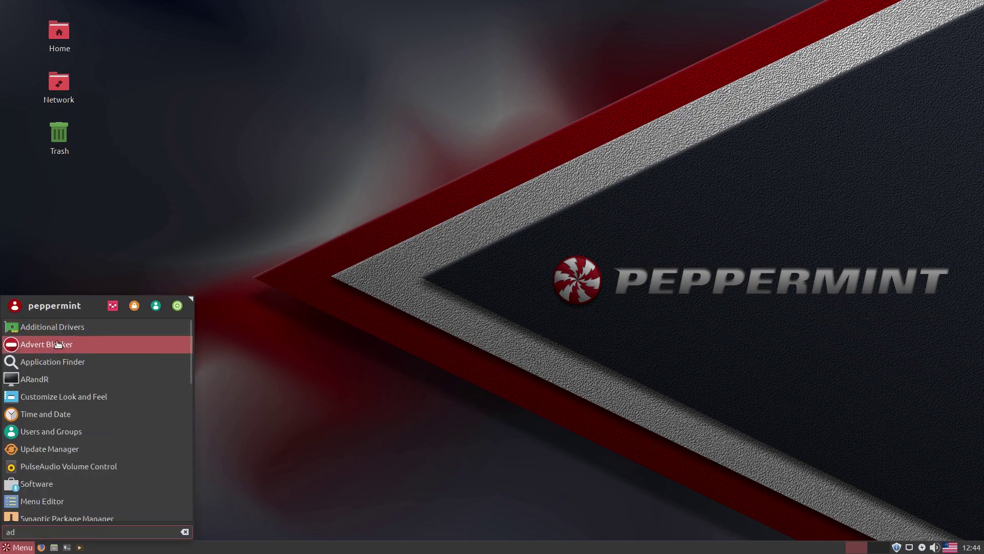
left_click(58, 343)
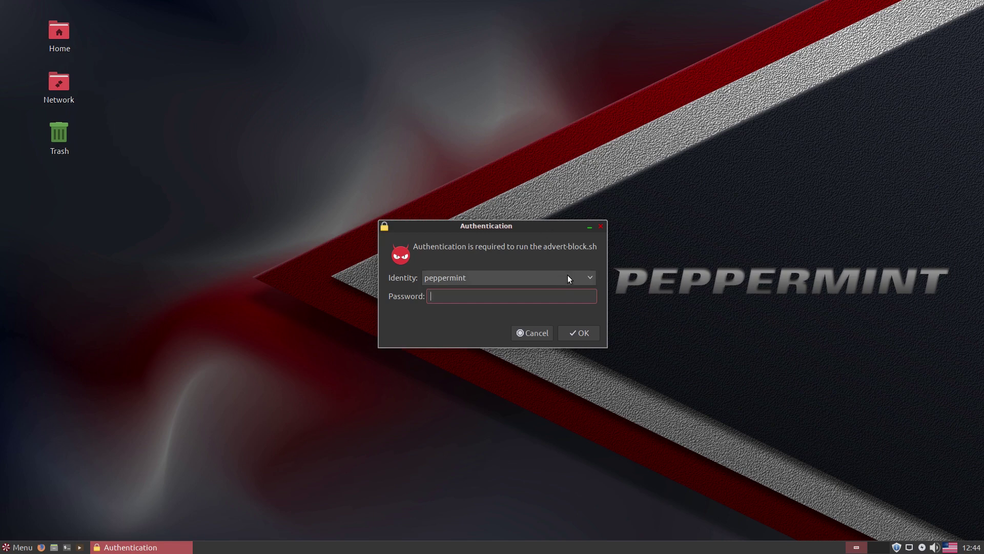
type("xxxxx")
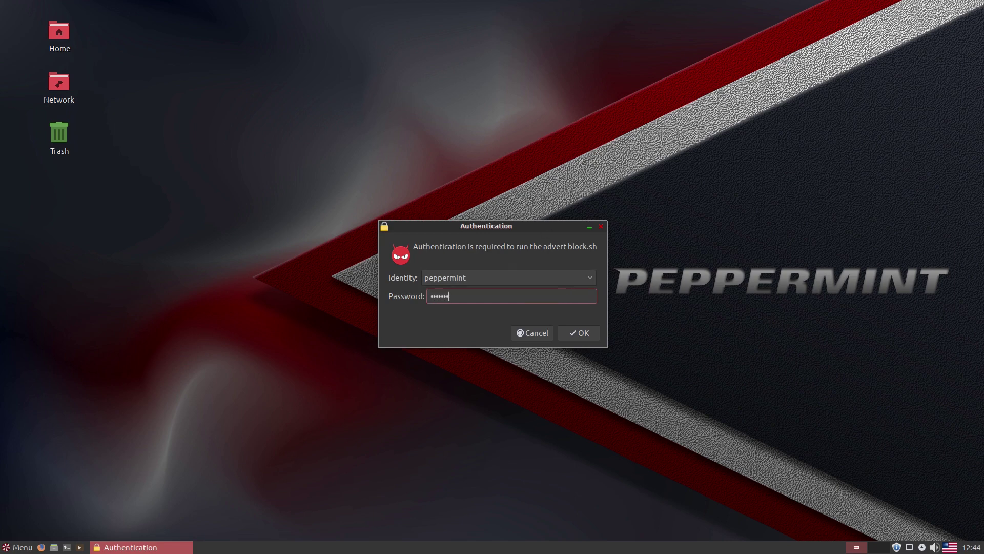
key("BackSpace")
key("BackSpace")
key("BackSpace")
key("BackSpace")
type("xxxxxx")
key("Return")
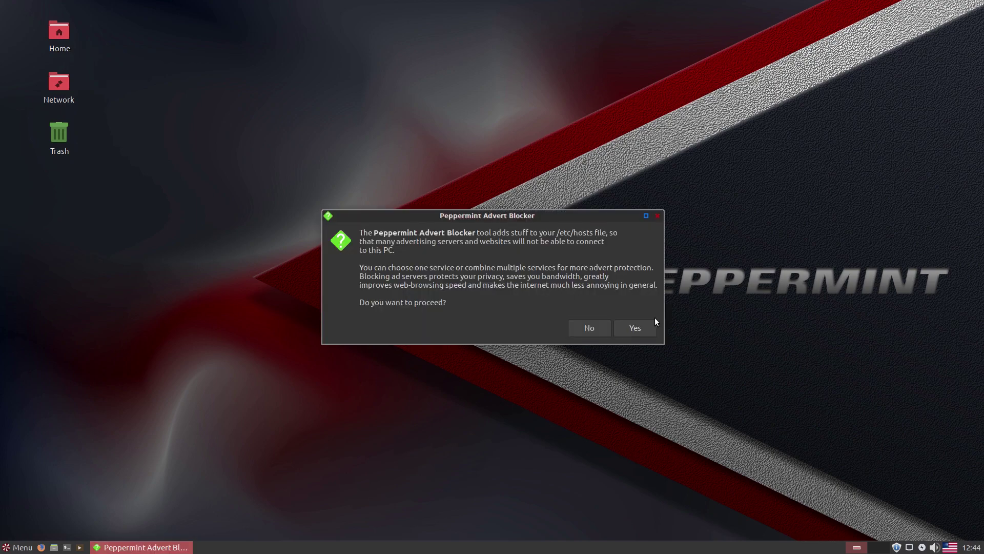
left_click(644, 326)
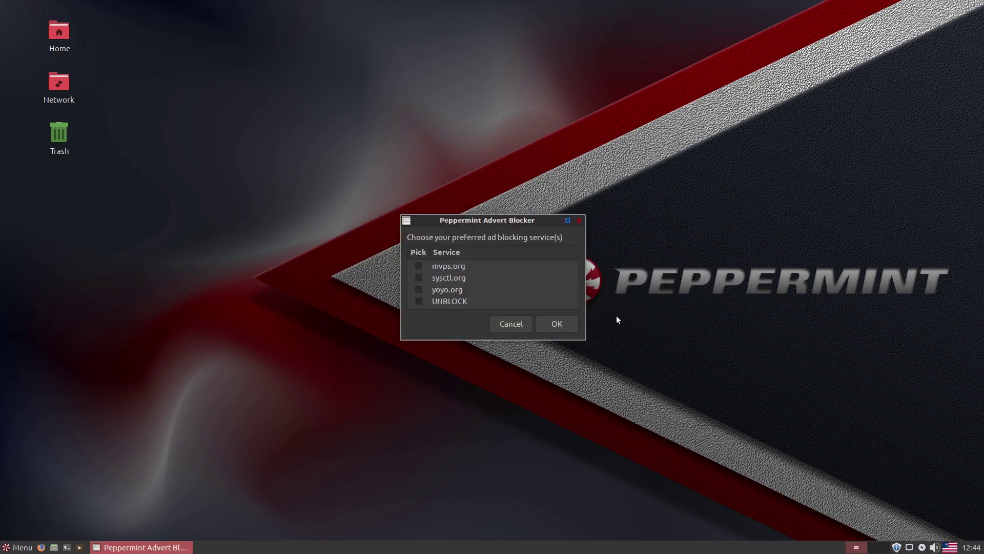
Enlarge and move the service chooser right, then open a terminal with Ctrl+Alt+T beside it
left_click_drag(580, 336, 607, 363)
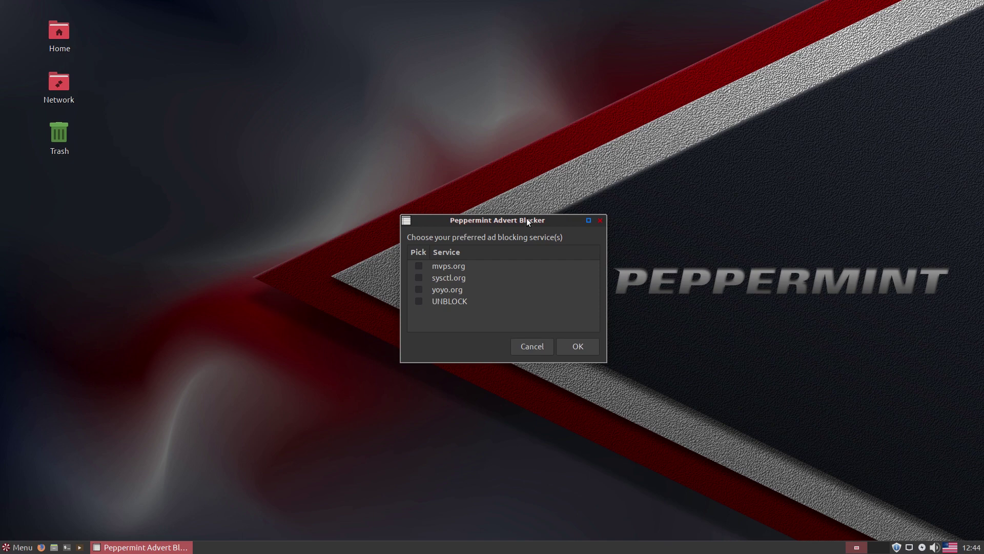
left_click_drag(526, 218, 758, 231)
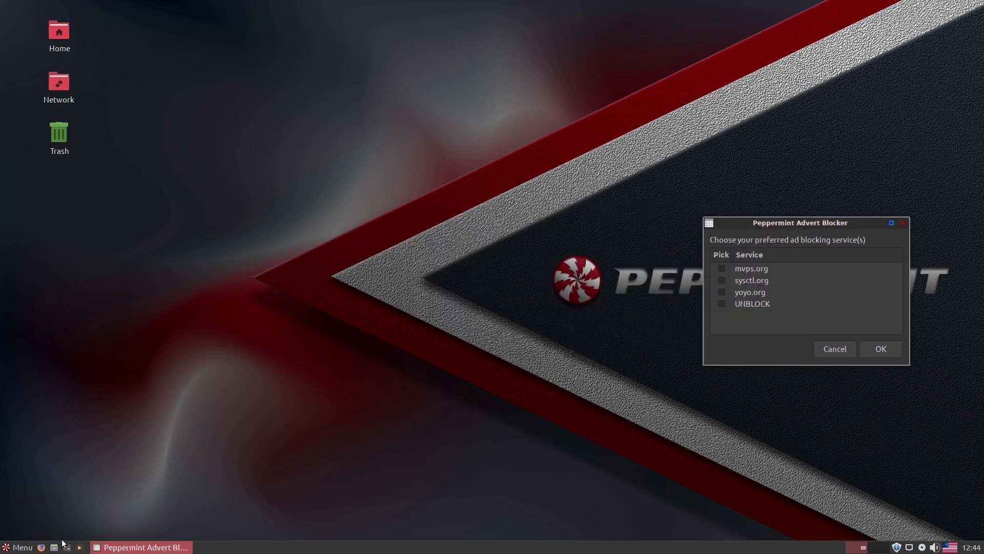
key("ctrl+alt+t")
left_click_drag(428, 147, 253, 168)
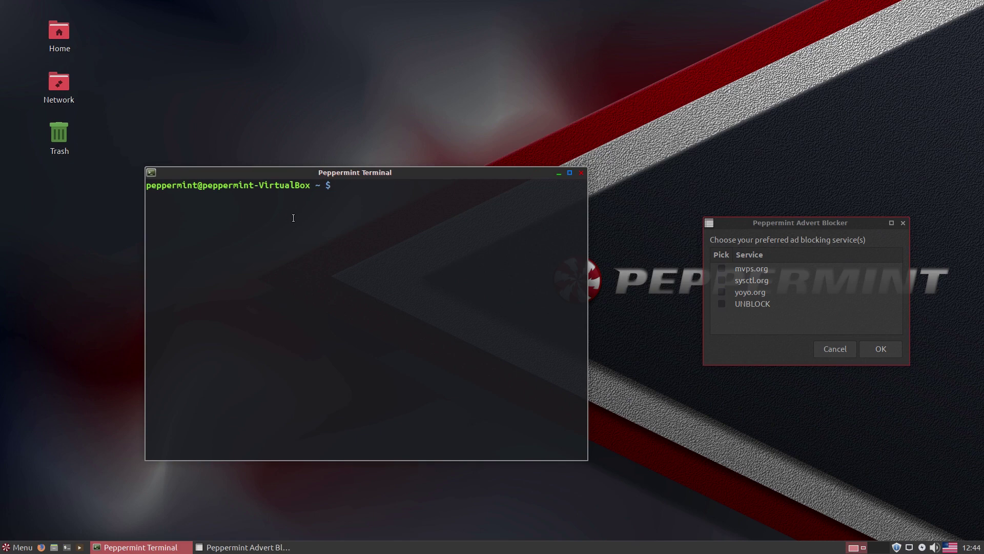
Open /etc/hosts with sudo nano, suspend it, and confirm the ad-blocking services to load adlists
type("sudo nany")
key("BackSpace")
type("o /etc/host")
type("s")
key("Return")
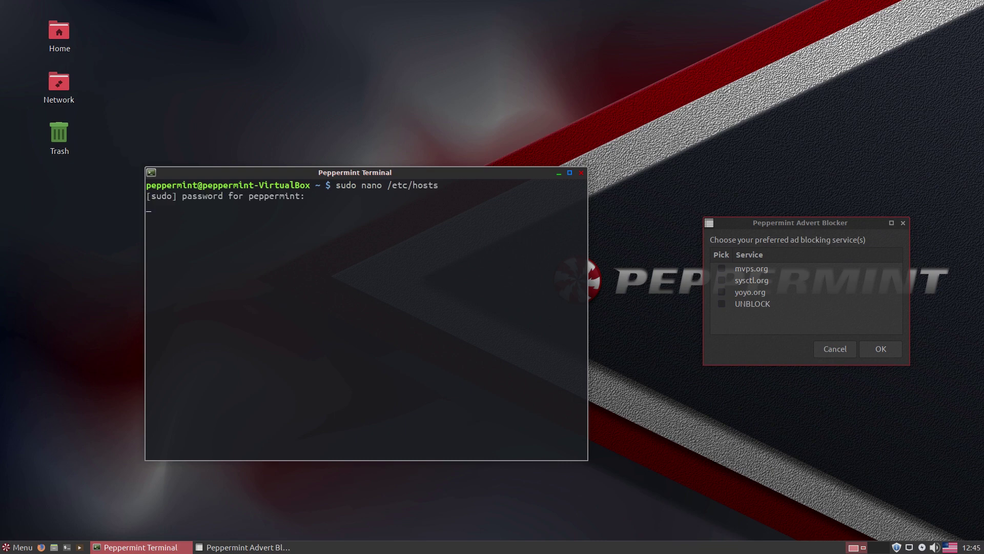
key("Return")
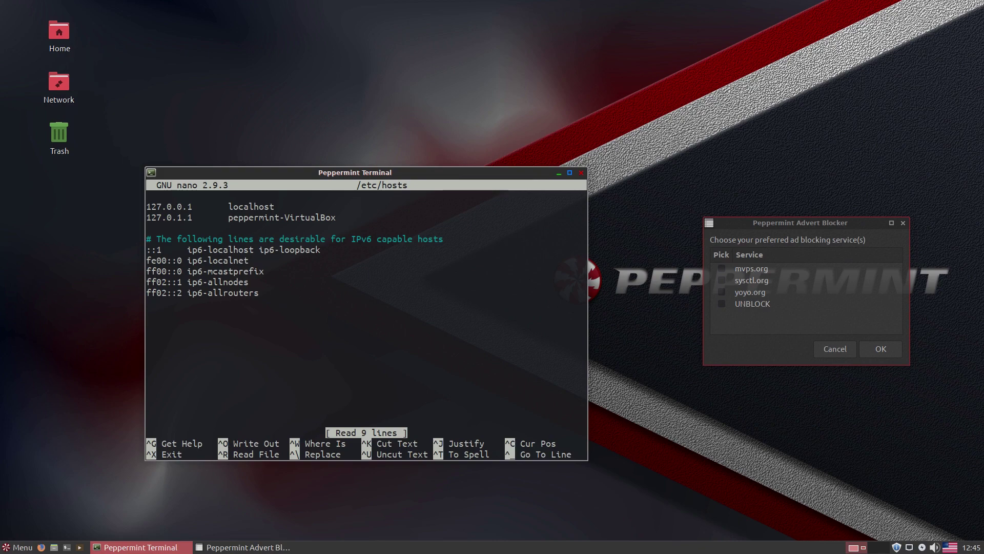
key("ctrl+z")
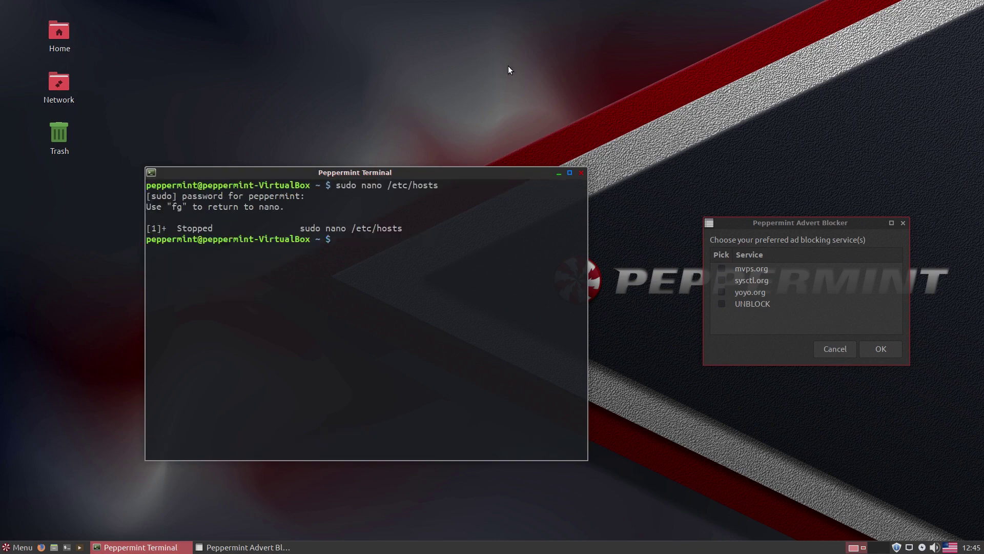
left_click(730, 268)
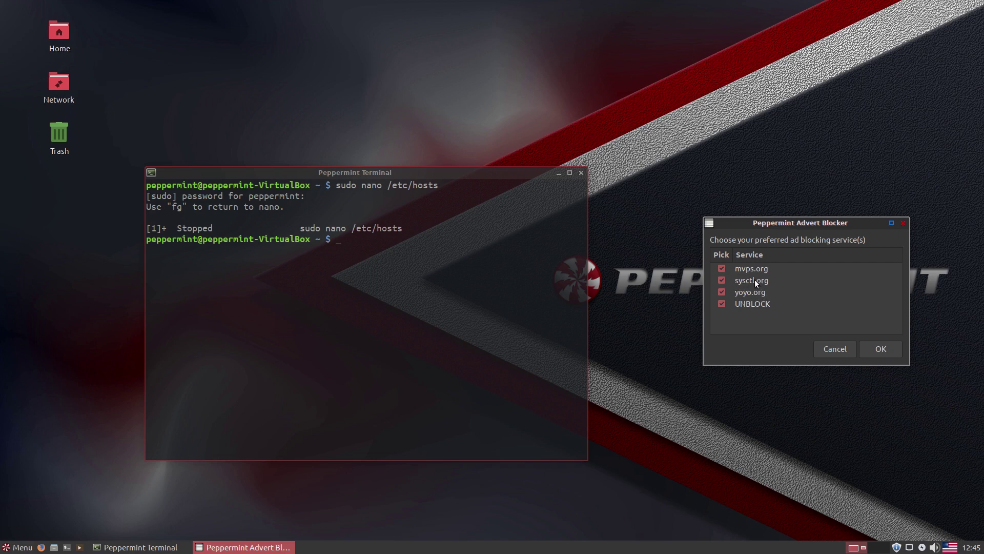
left_click(877, 349)
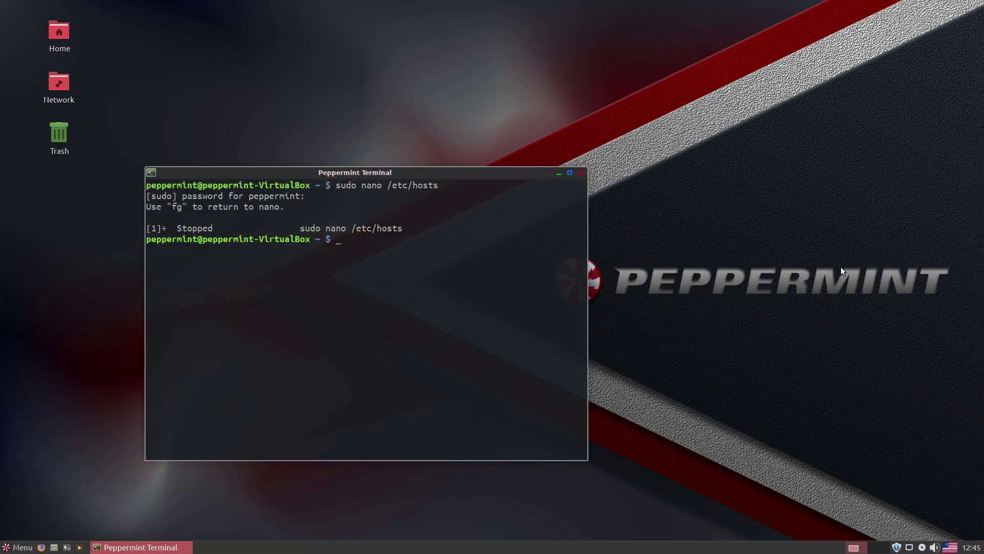
Reopen /etc/hosts in sudo nano, declining then accepting the file-lock warning
key("Up")
key("Return")
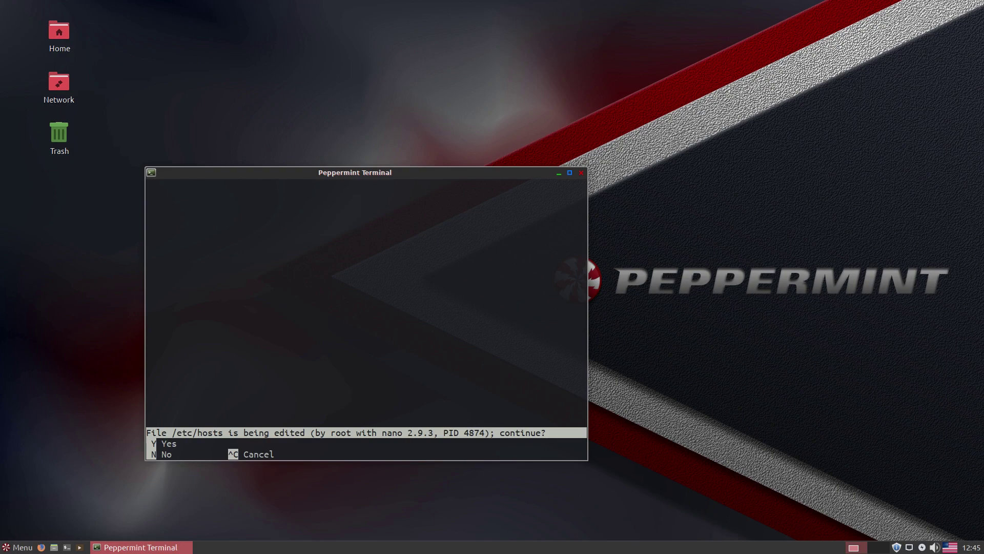
key("n")
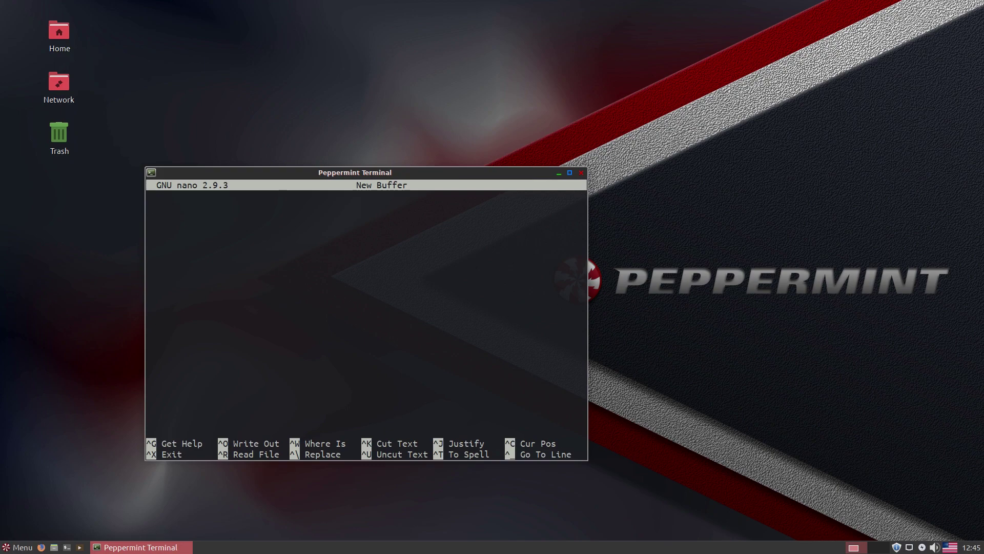
key("ctrl+x")
key("Up")
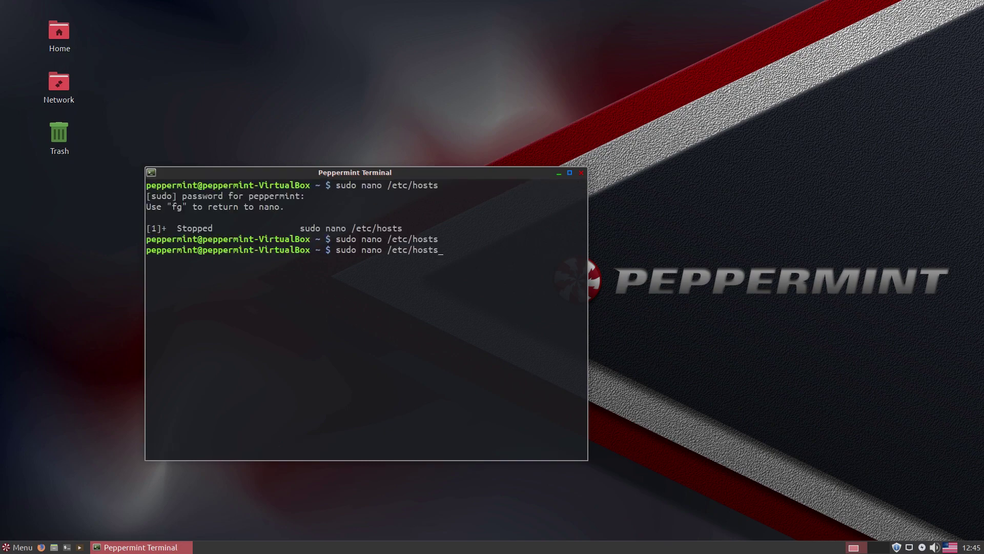
key("Return")
key("y")
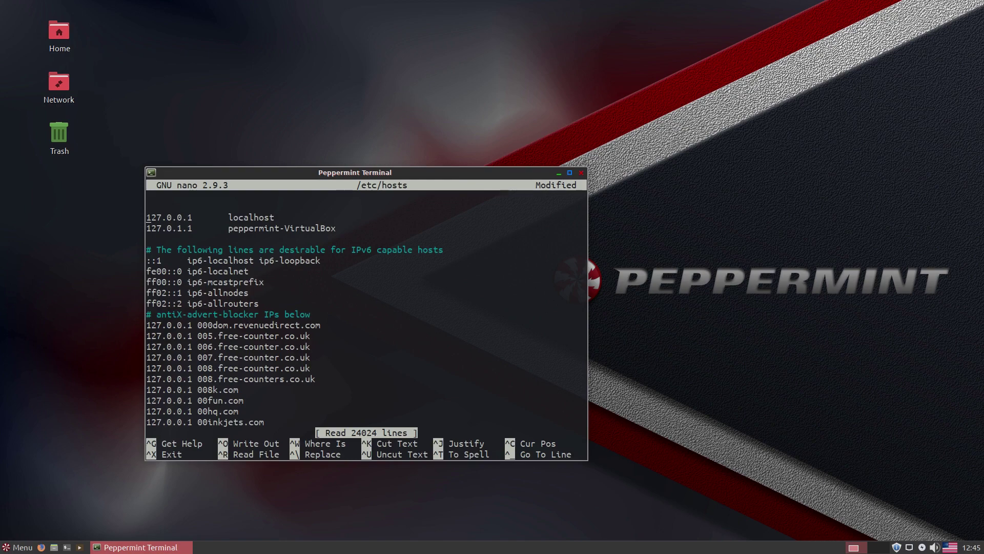
Page down through the newly added 127.0.0.1 ad-domain blocklist entries
key("Down")
key("Down")
key("Down")
key("Down")
key("Down")
key("Down")
key("Down")
key("Down")
key("Down")
key("Down")
key("Down")
key("Down")
key("Down")
key("Down")
key("Down")
key("Down")
key("Down")
key("Down")
key("Down")
key("Down")
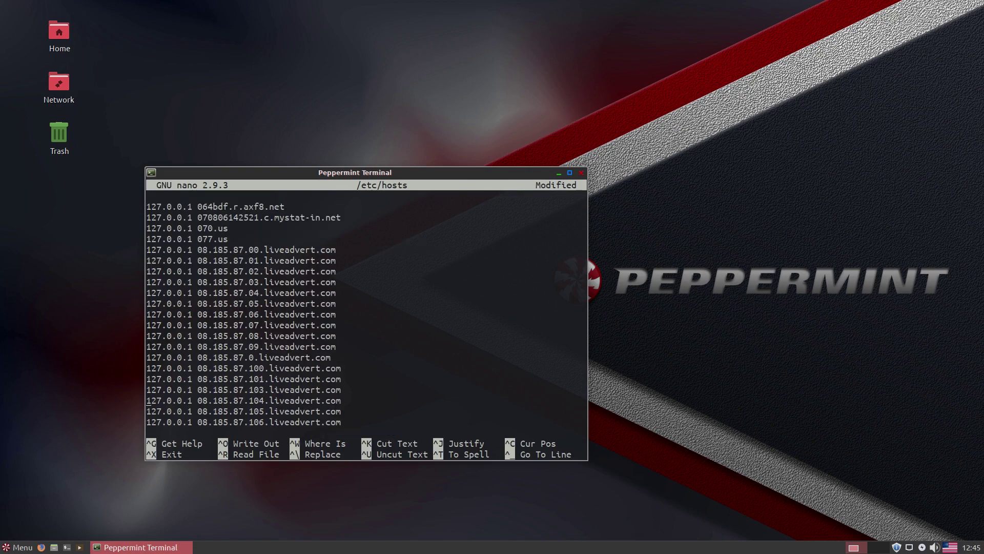
key("Down")
key("Down")
key("Down")
key("Down")
key("Down")
key("Down")
key("Down")
key("Down")
key("Down")
key("Down")
key("Down")
key("Down")
key("Down")
key("Down")
key("Down")
key("Down")
key("Down")
key("Down")
key("Down")
key("Down")
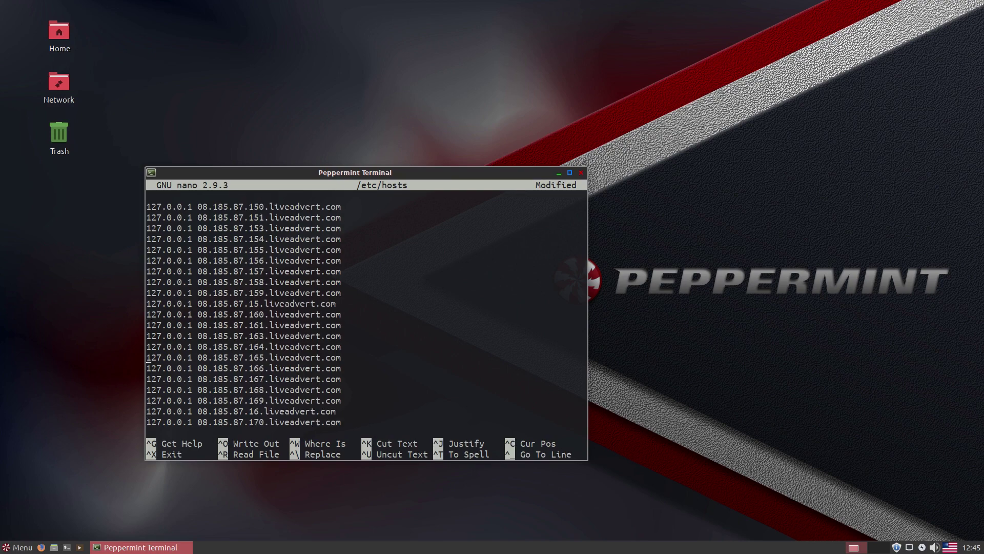
key("Down")
key("Down")
key("Down")
key("Down")
key("Down")
key("Down")
key("Down")
key("Down")
key("Down")
key("Down")
key("Down")
key("Down")
key("Down")
key("Down")
key("Down")
key("Down")
key("Down")
key("Down")
key("Down")
key("Down")
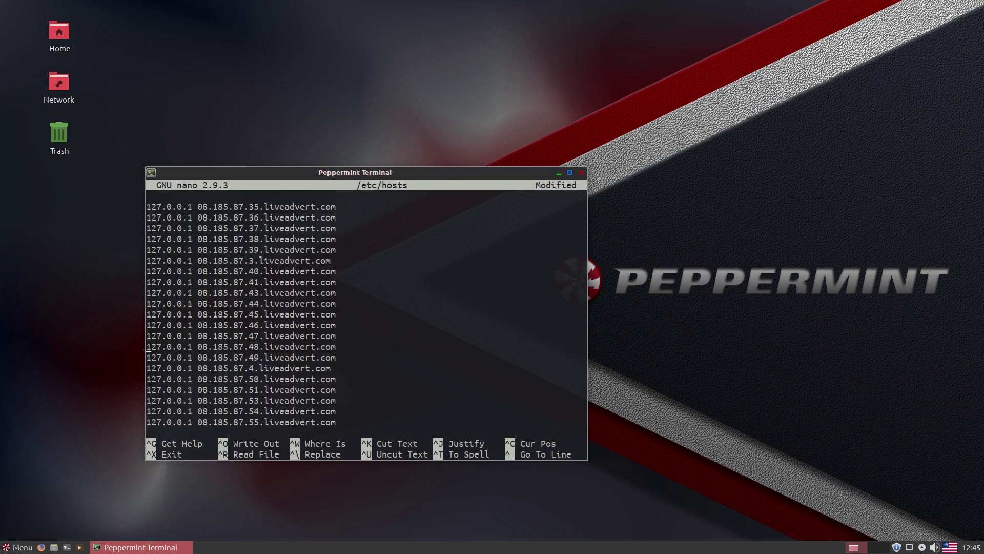
key("Down")
key("Down")
key("Down")
key("Down")
key("Down")
key("Down")
key("Down")
key("Down")
key("Down")
key("Down")
key("Down")
key("Down")
key("Down")
key("Down")
key("Down")
key("Down")
key("Down")
key("Down")
key("Down")
key("Down")
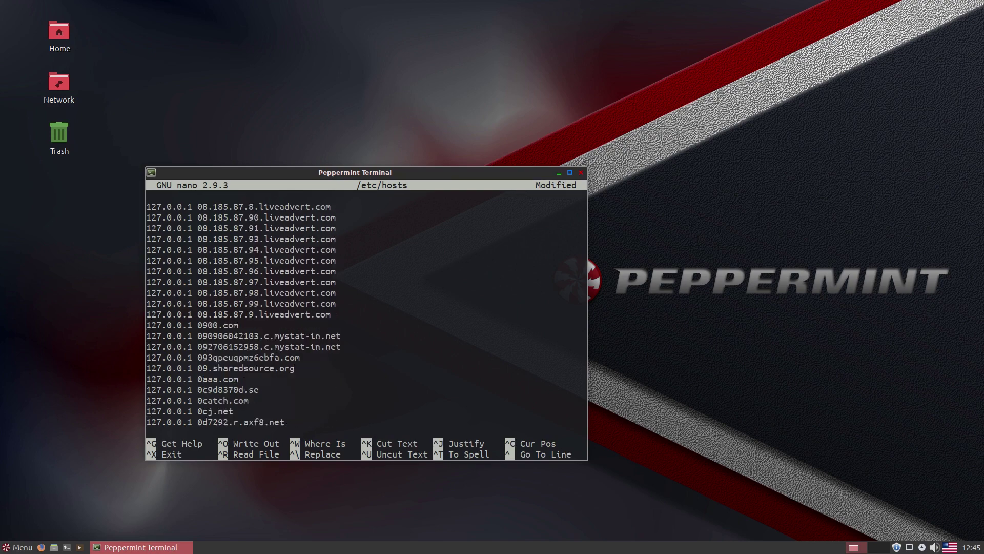
key("Down")
key("Down")
key("Down")
key("Down")
key("Down")
key("Down")
key("Down")
key("Down")
key("Down")
key("Down")
key("Down")
key("Down")
key("Down")
key("Down")
key("Down")
key("Down")
key("Down")
key("Down")
key("Down")
key("Down")
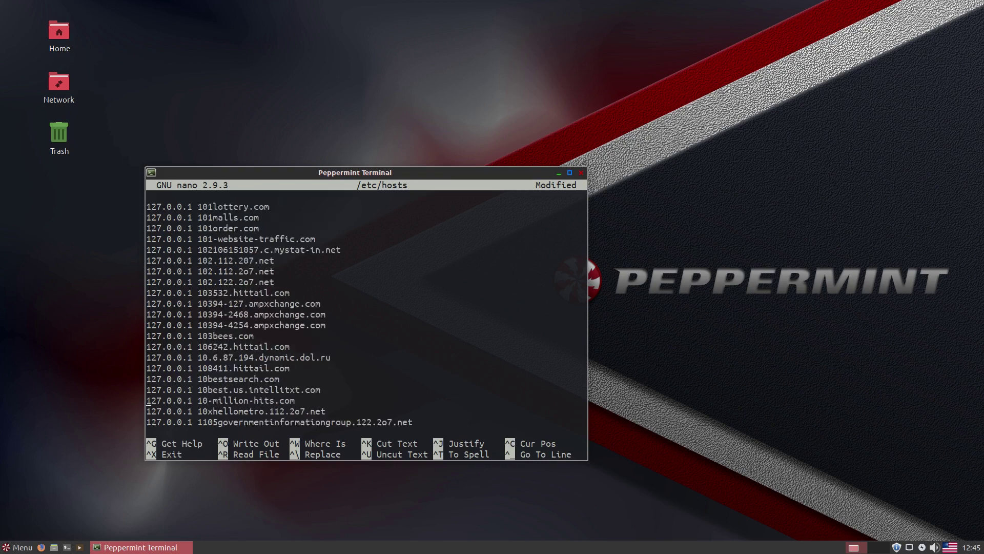
key("Down")
key("Down")
key("Down")
key("Down")
key("Down")
key("Down")
key("Down")
key("Down")
key("Down")
key("Down")
key("Down")
key("Down")
key("Down")
key("Down")
key("Down")
key("Down")
key("Down")
key("Down")
key("Down")
key("Down")
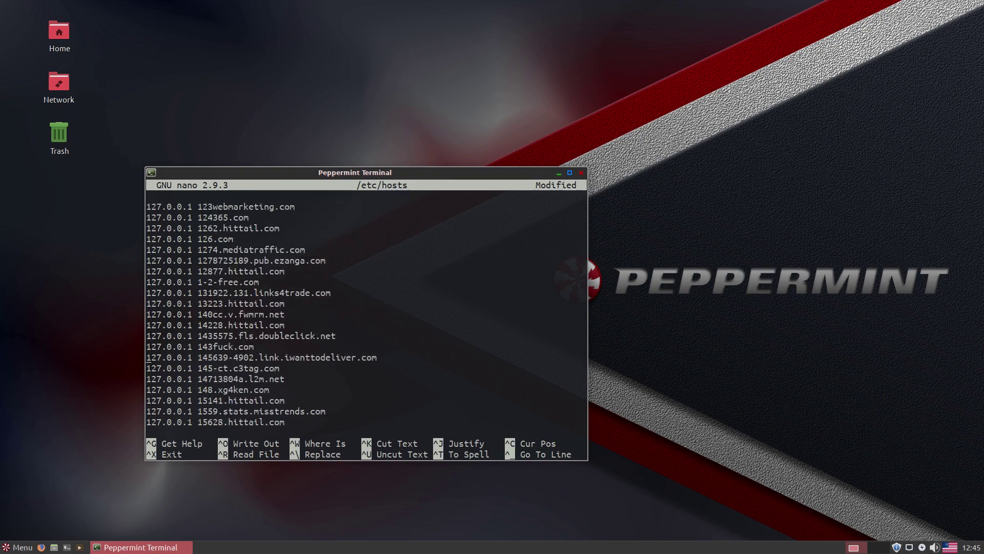
Exit nano answering yes to save, then close the terminal with exit
key("ctrl+x")
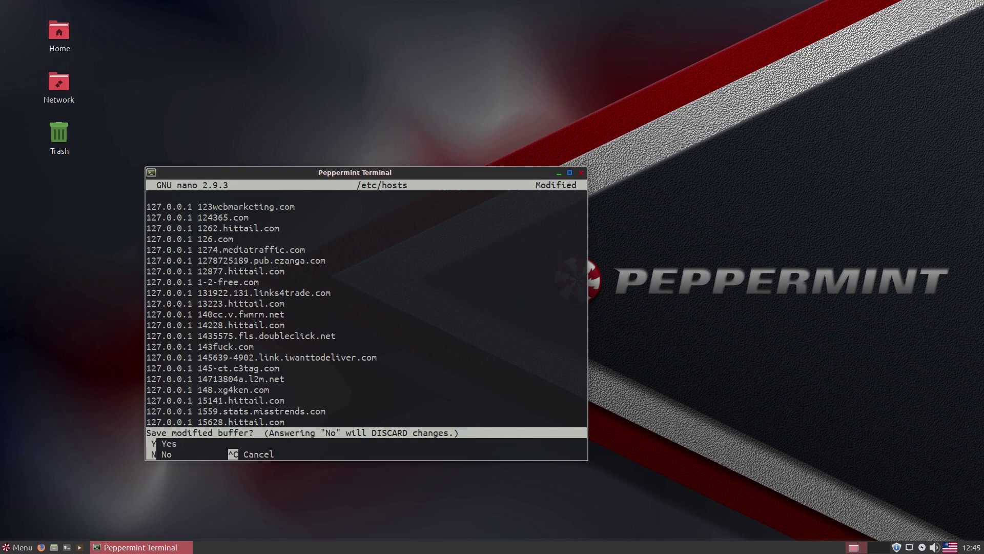
key("y")
key("Return")
type("exi")
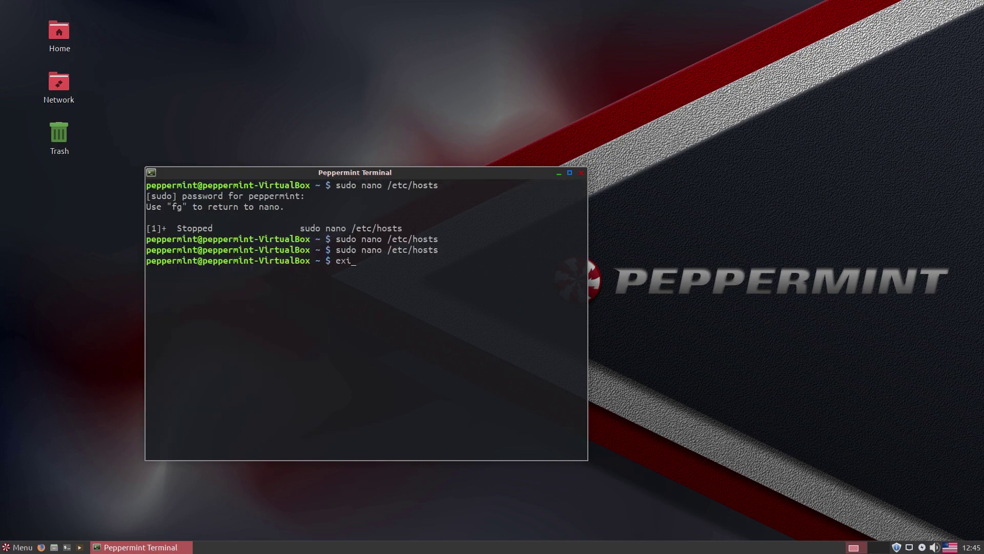
type("t")
key("Return")
type("exit")
key("Return")
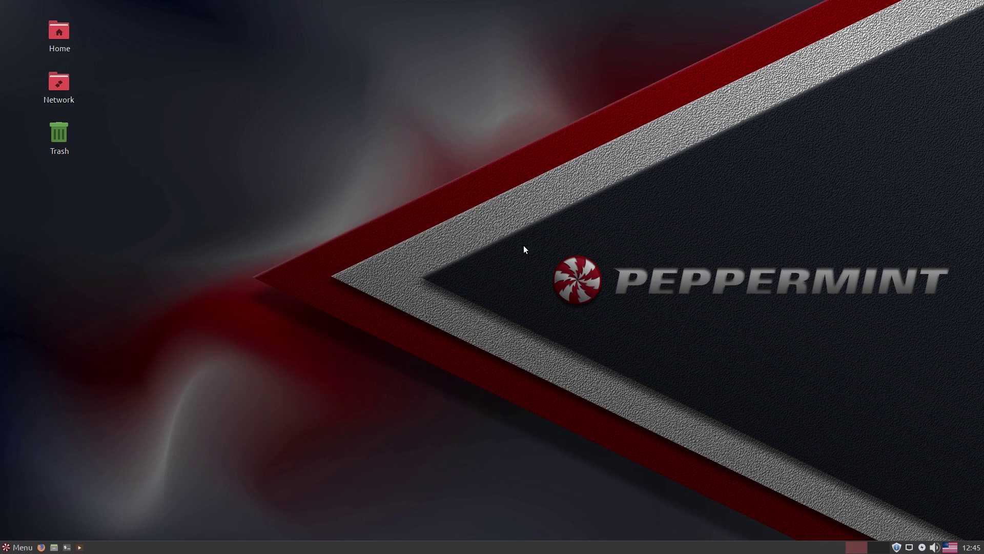
Set the font DPI to 134 in Font DPI Settings from Recently Used and apply it
left_click(15, 547)
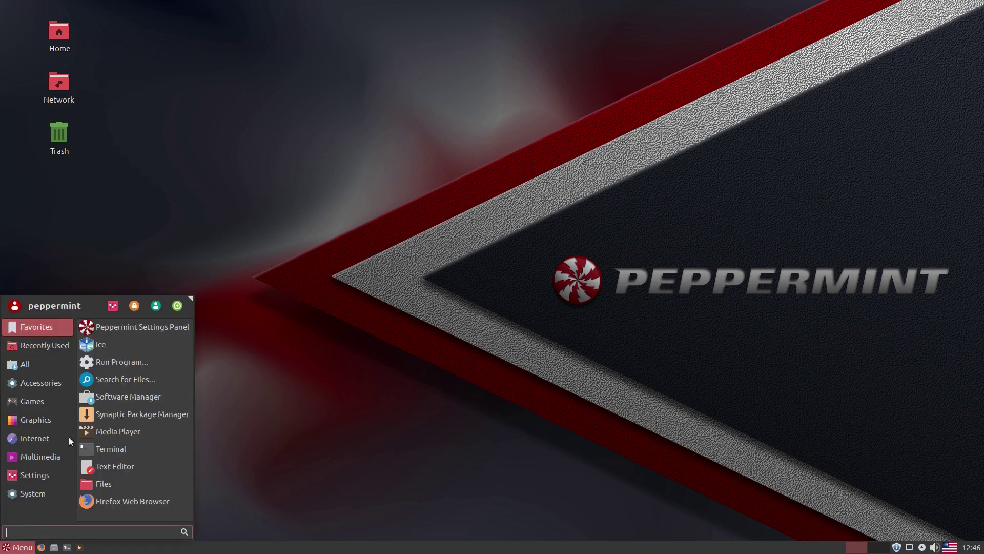
left_click(41, 345)
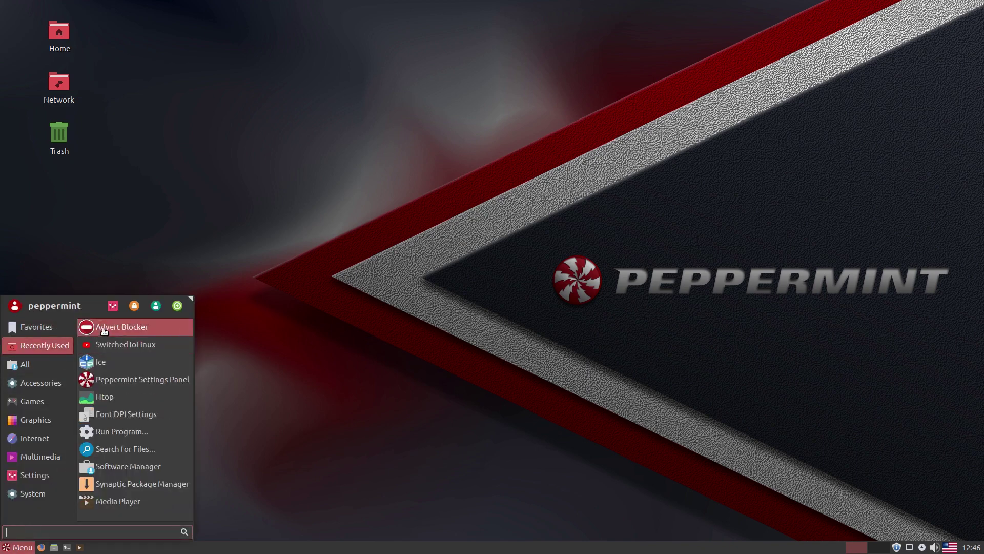
left_click(49, 364)
left_click(36, 345)
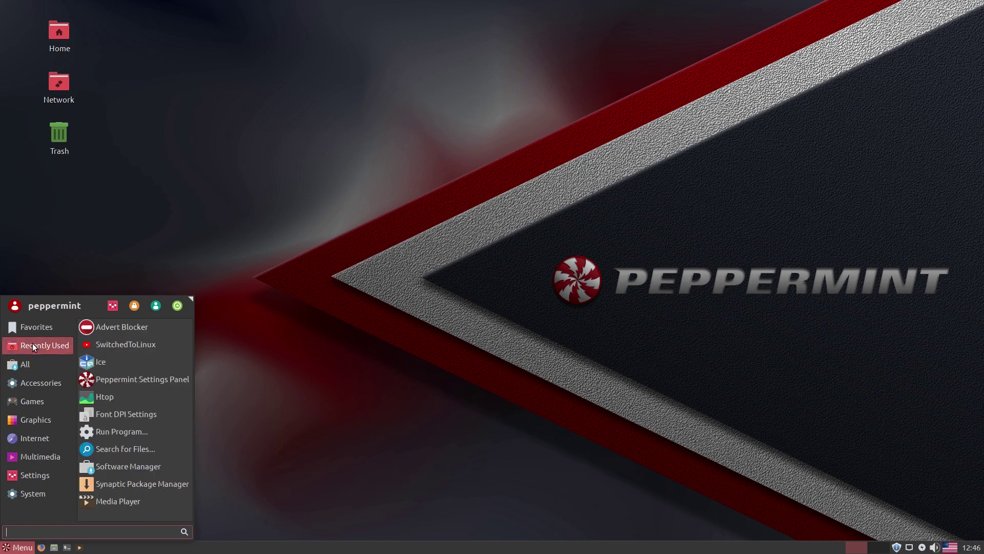
left_click(155, 415)
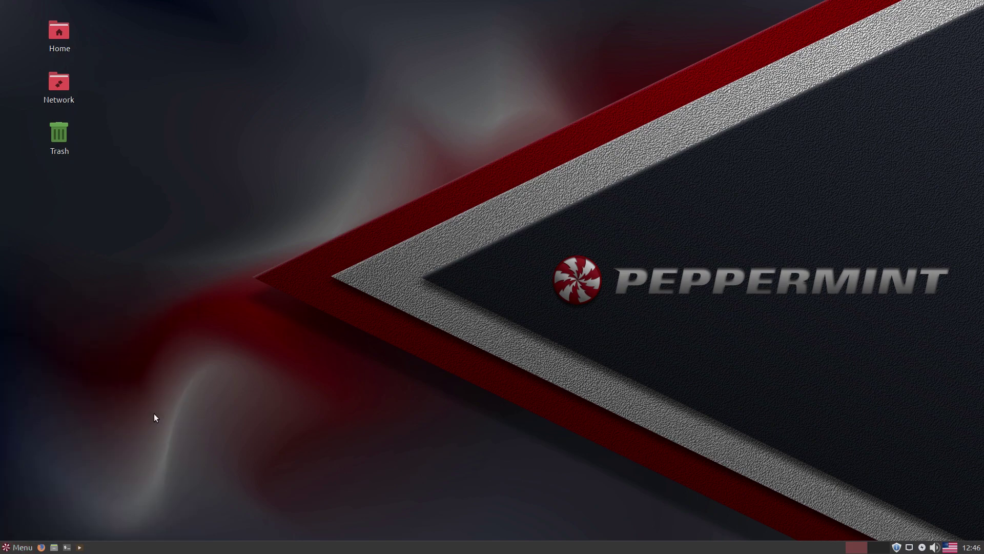
left_click_drag(504, 239, 546, 192)
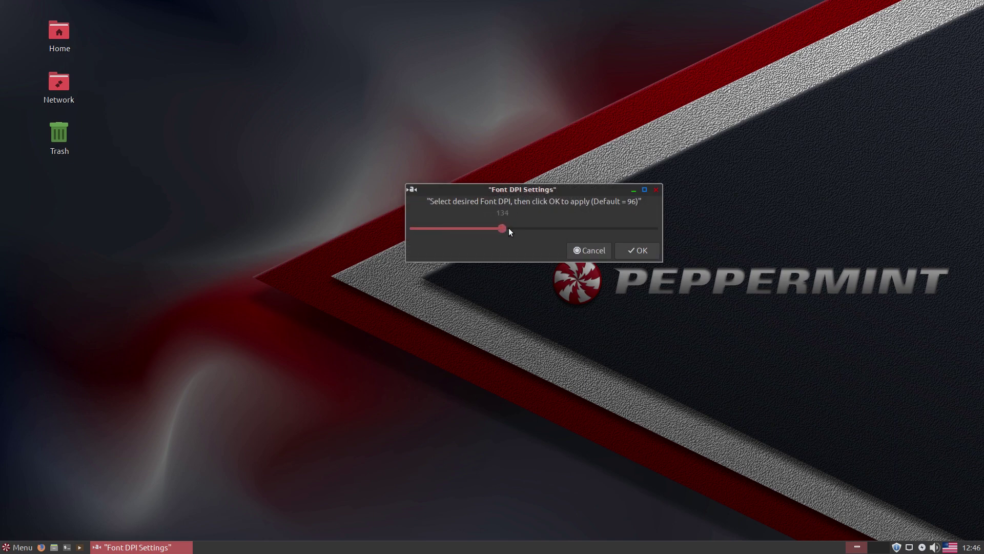
left_click(636, 250)
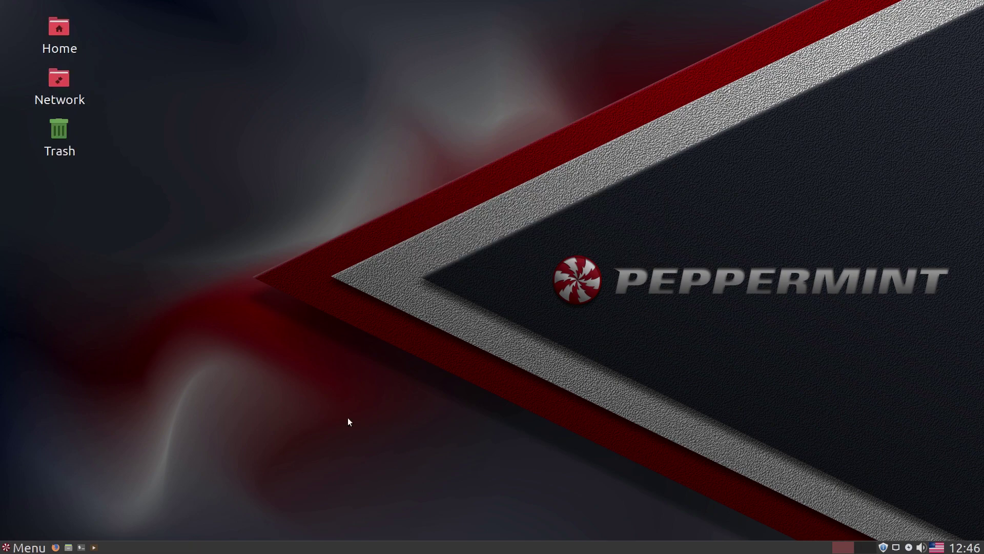
Resize the application menu larger so application names display in full
left_click(19, 547)
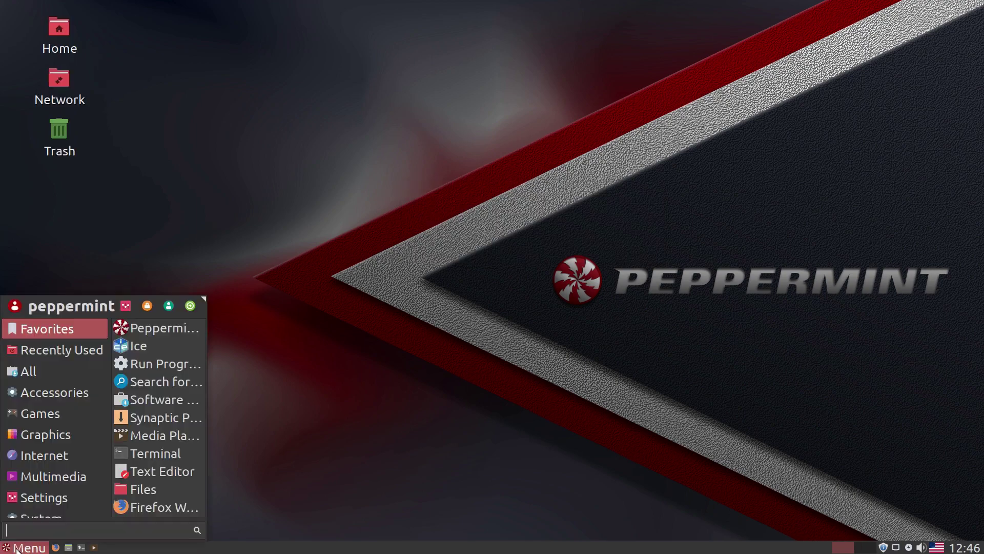
left_click(18, 548)
left_click(17, 547)
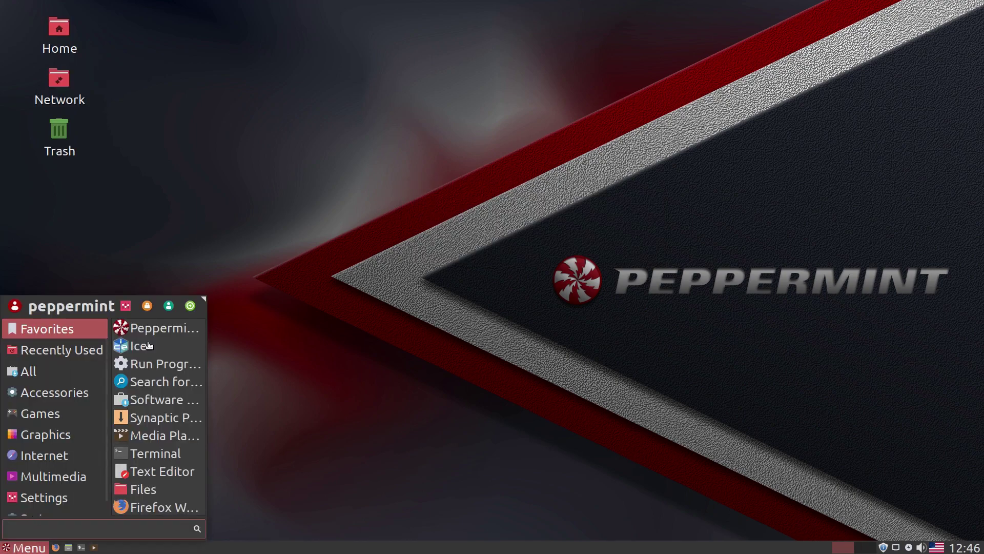
left_click_drag(197, 300, 396, 186)
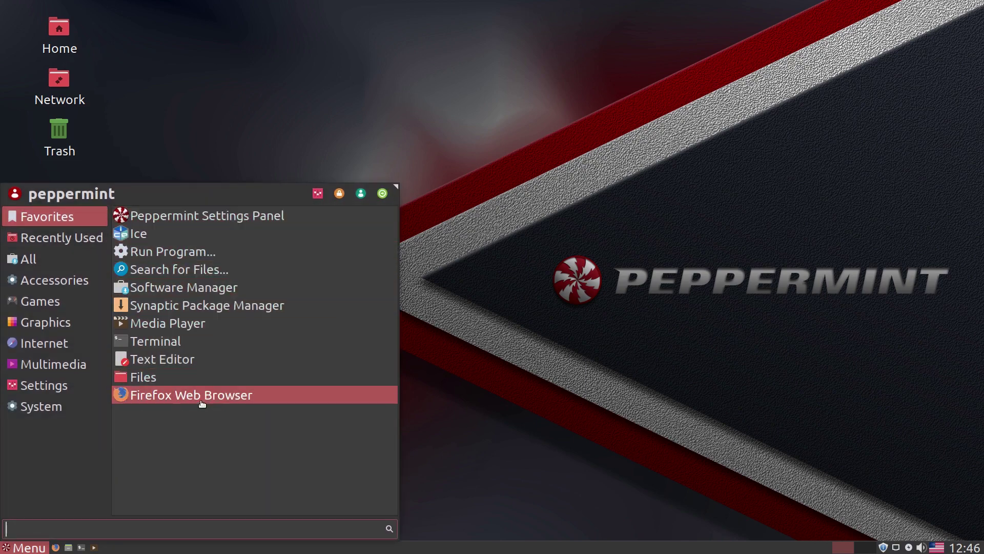
left_click(709, 454)
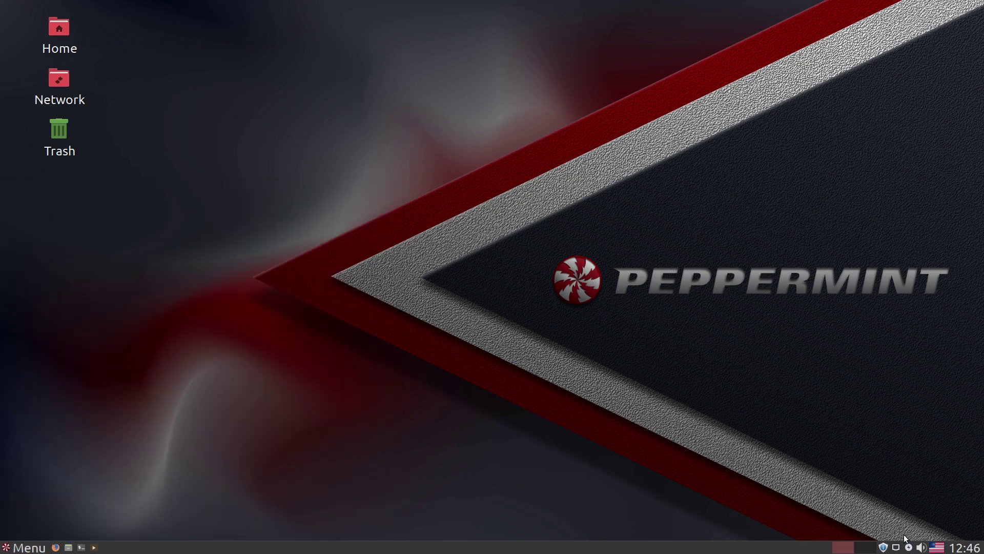
Open Update Manager from the tray shield icon, then launch the Software Manager
left_click(883, 547)
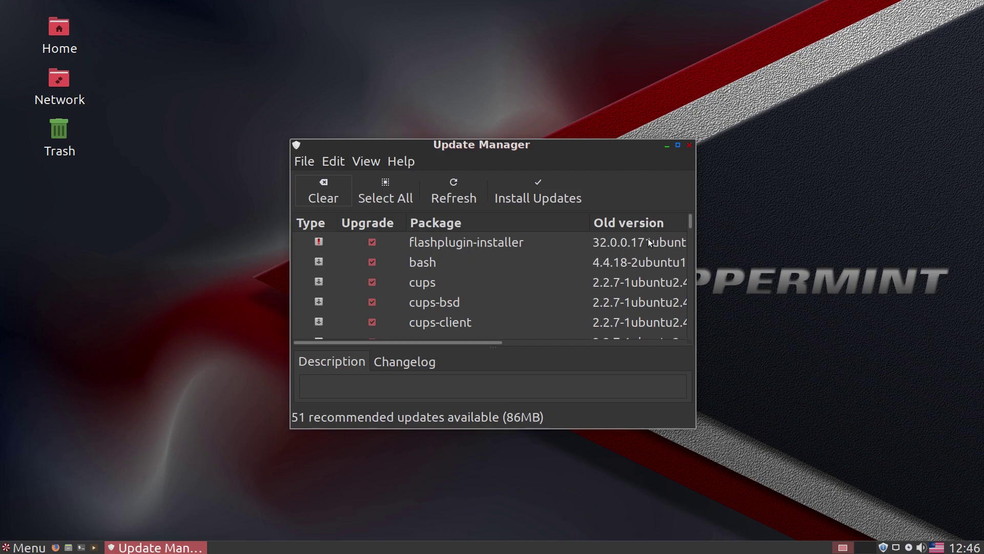
key("super")
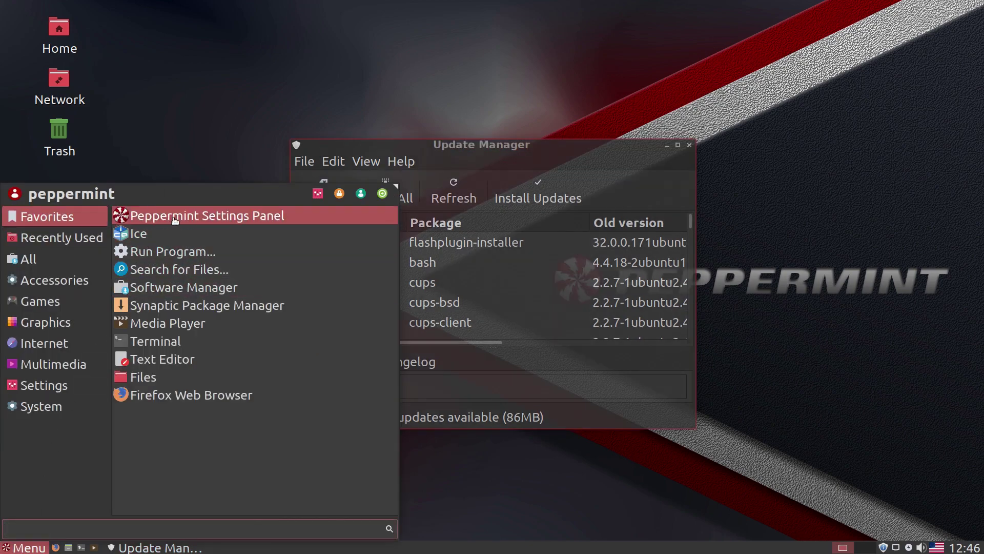
left_click(189, 291)
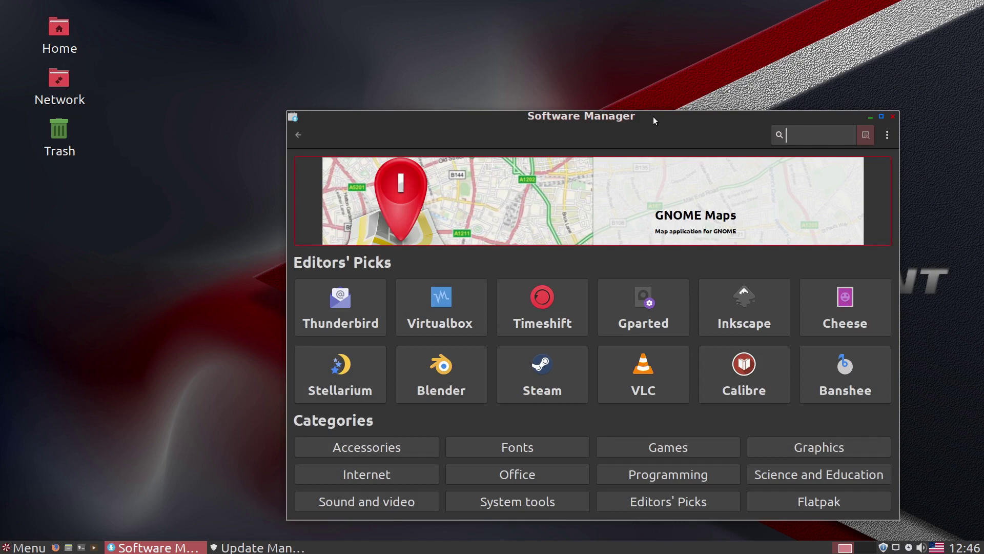
View the Flatpak category in Software Manager, return to its main page, then close it and Update Manager
left_click_drag(653, 116, 687, 42)
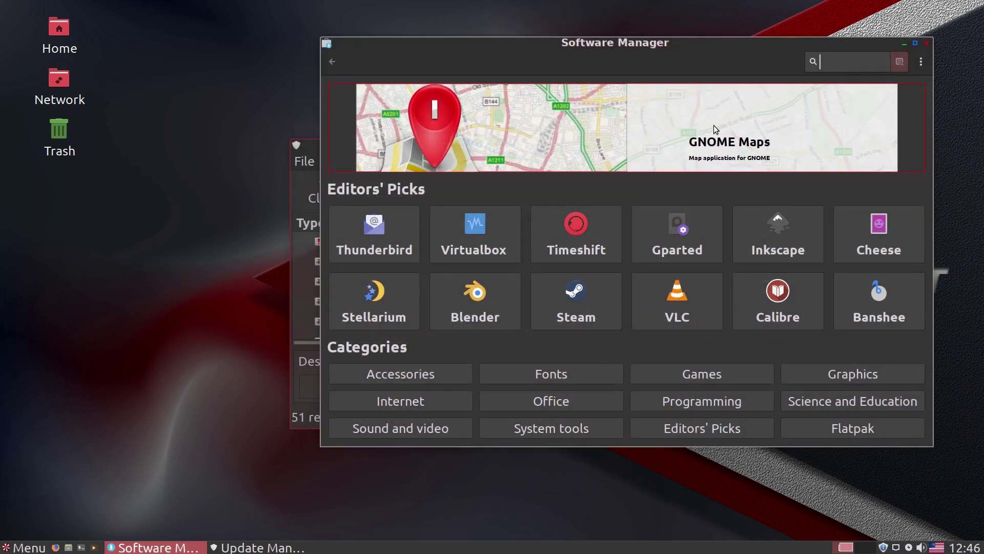
left_click(846, 430)
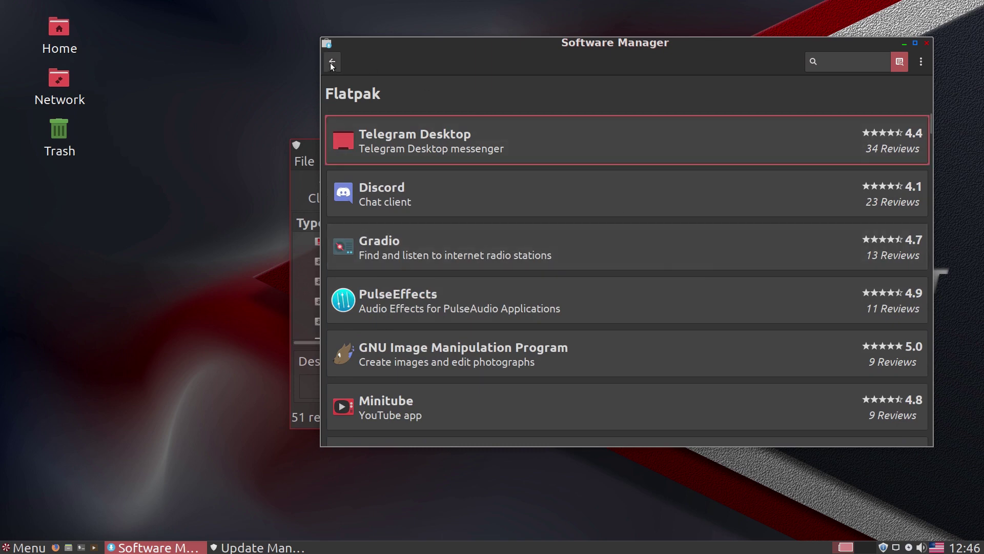
left_click(332, 63)
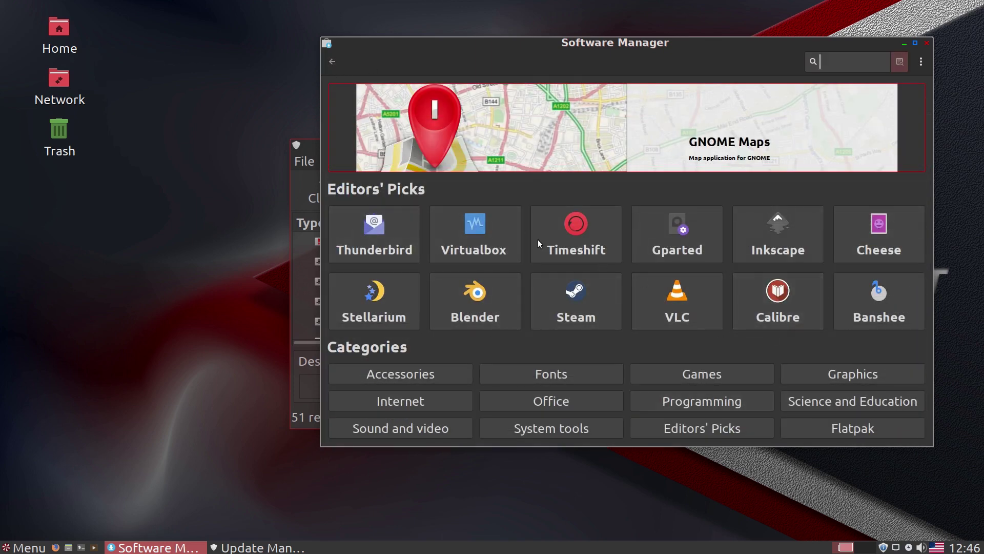
left_click(927, 44)
left_click(688, 145)
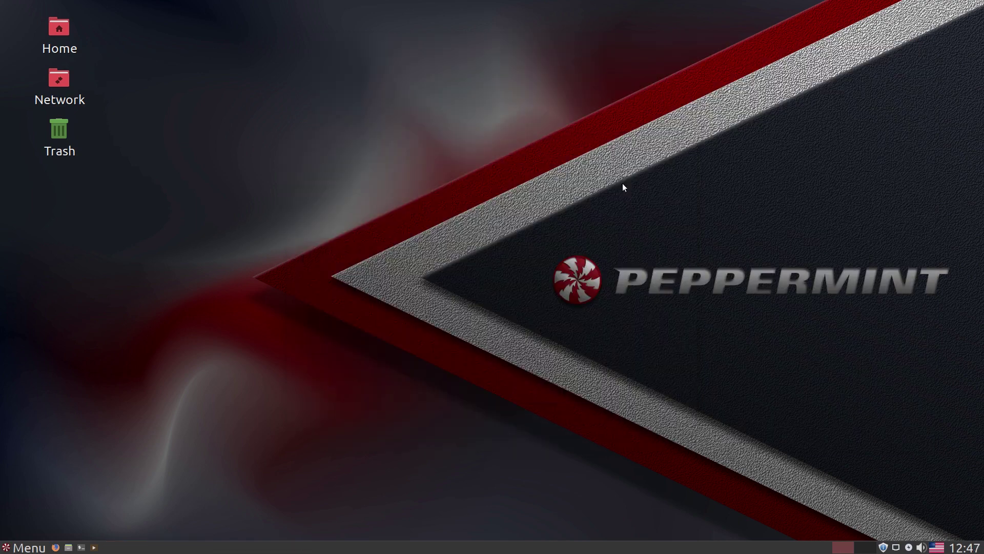
left_click(15, 548)
left_click(44, 385)
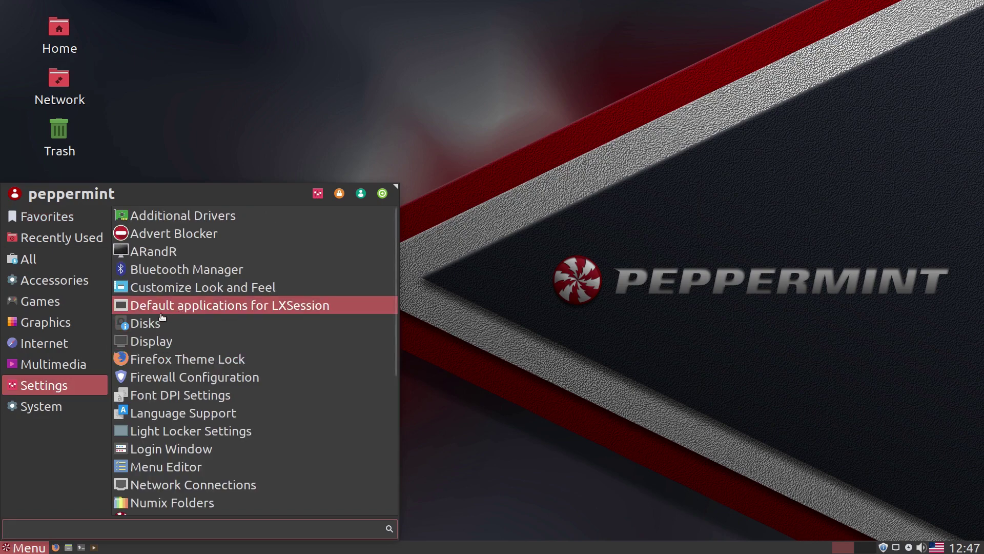
left_click(68, 217)
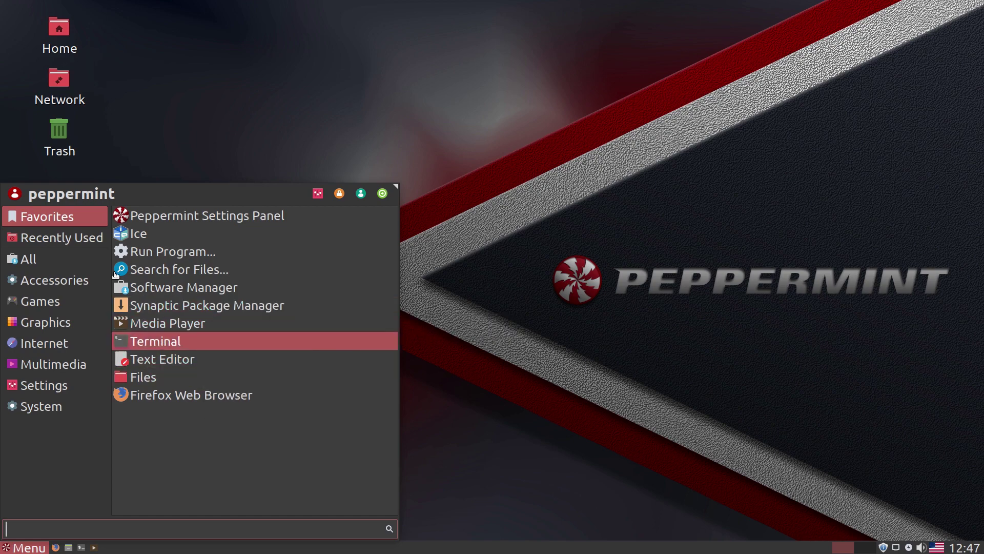
left_click(21, 280)
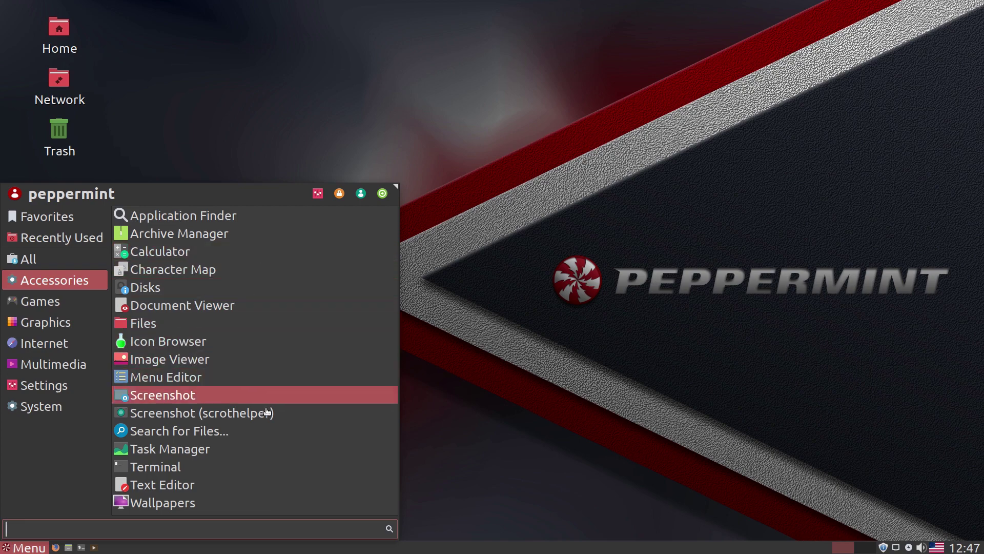
left_click(102, 297)
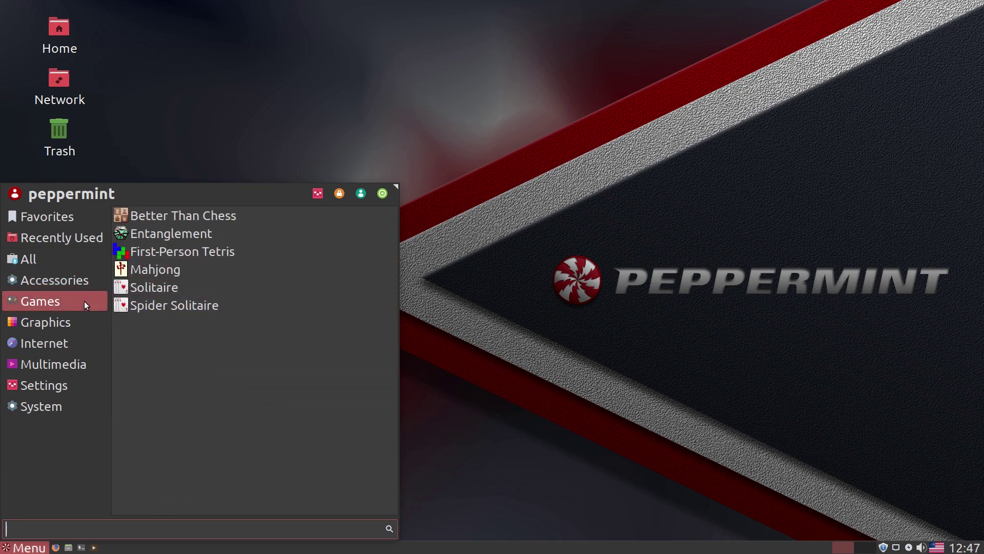
left_click(48, 324)
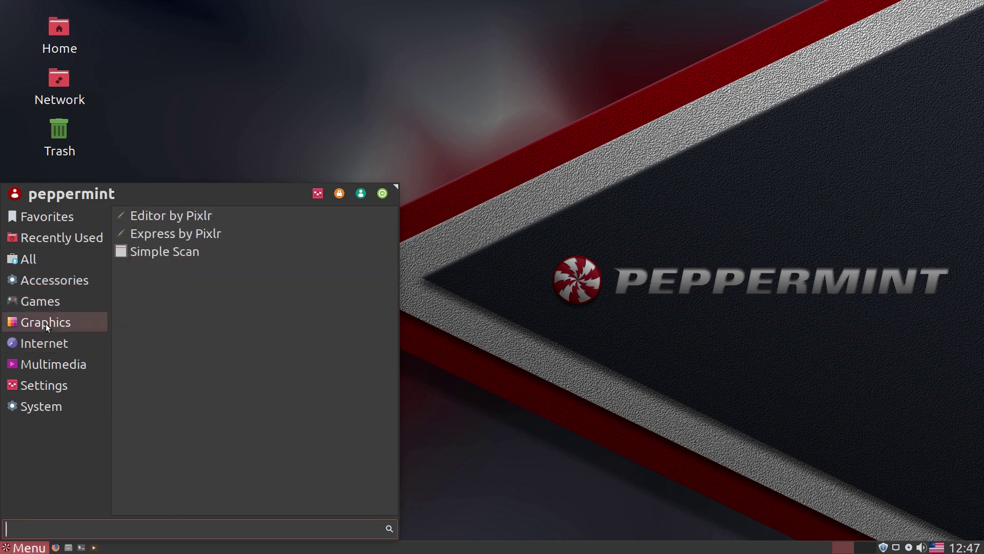
left_click(46, 343)
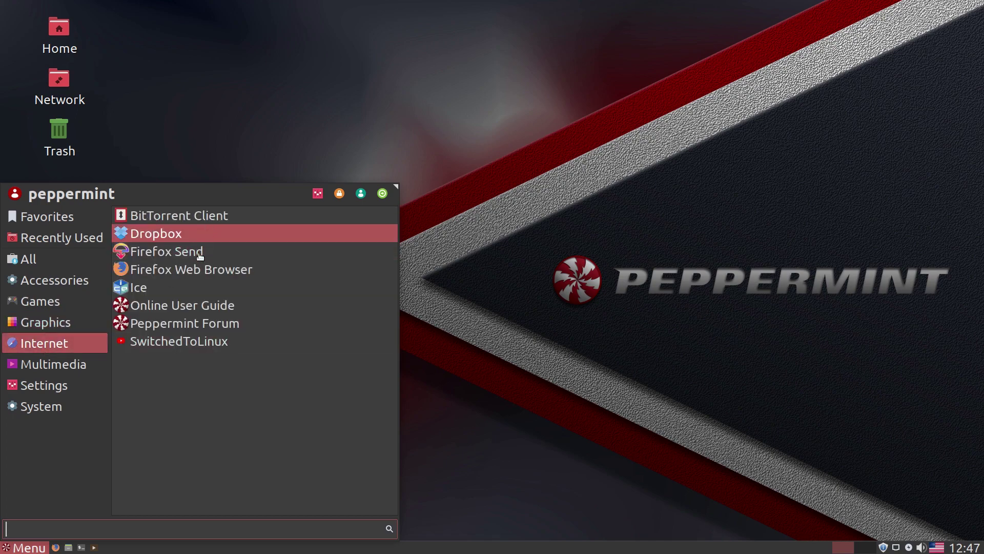
left_click(77, 361)
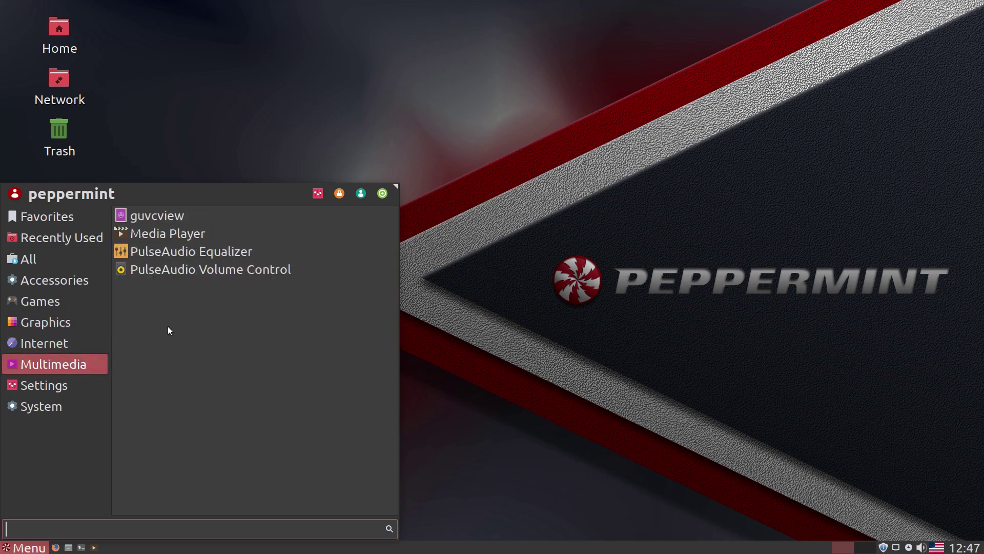
left_click(58, 387)
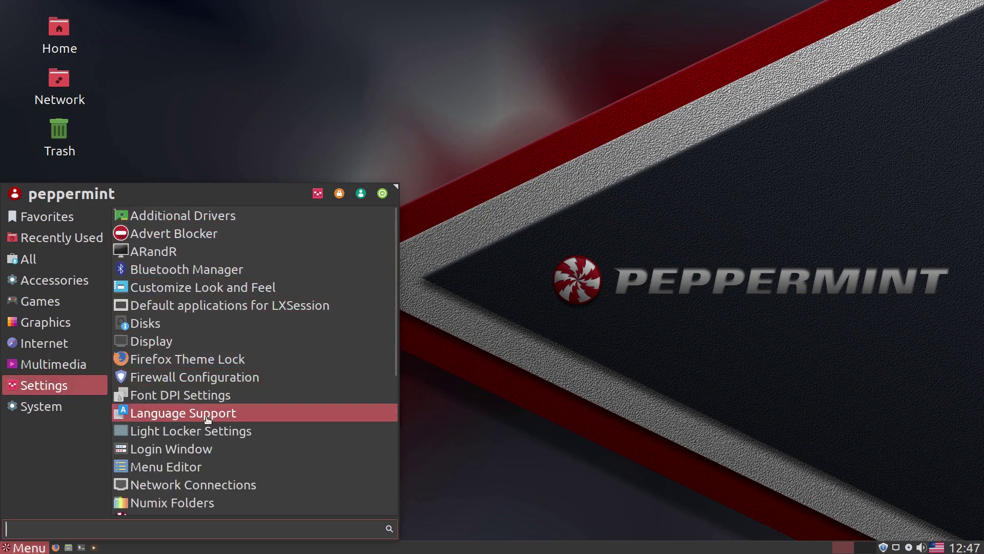
left_click(623, 351)
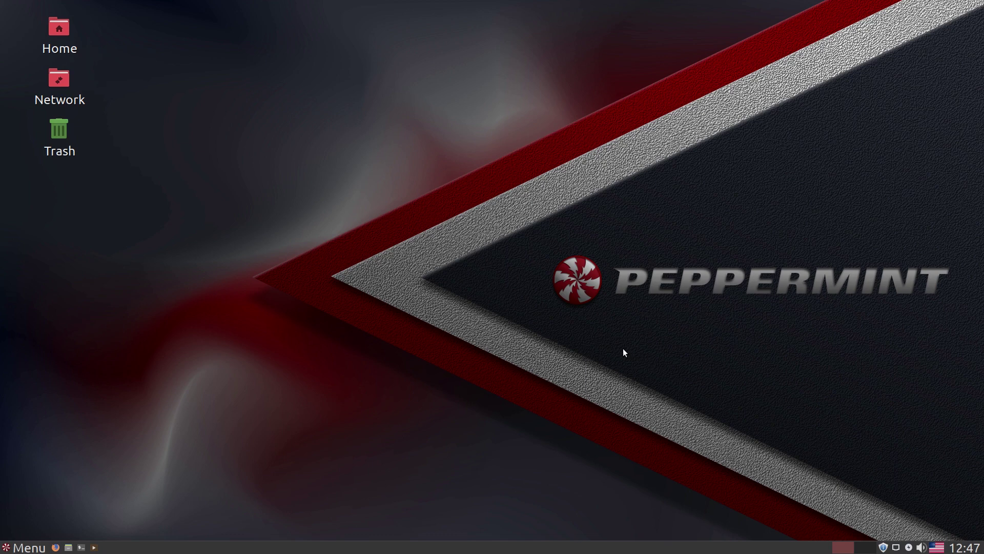